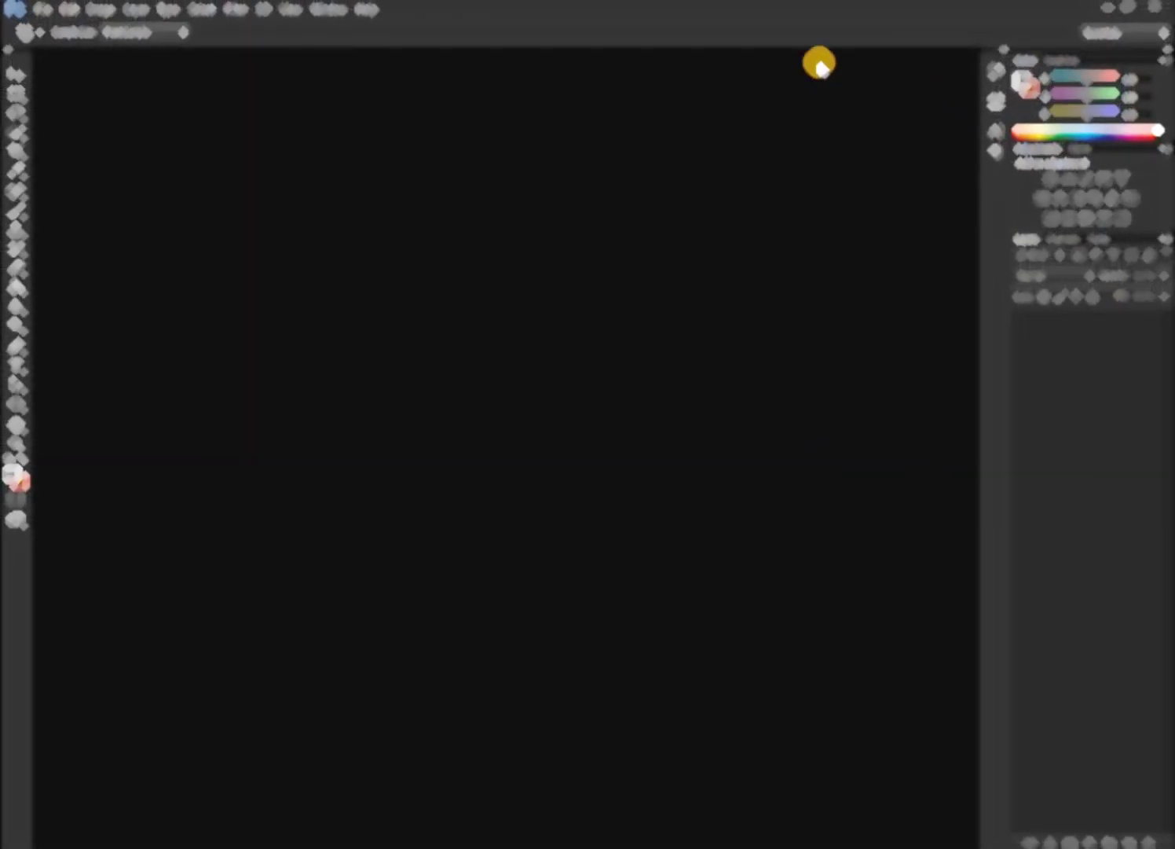
- Open Good Vibes Only Neon Sign.jpg from the Downloads folder via File > Open
left_click(43, 8)
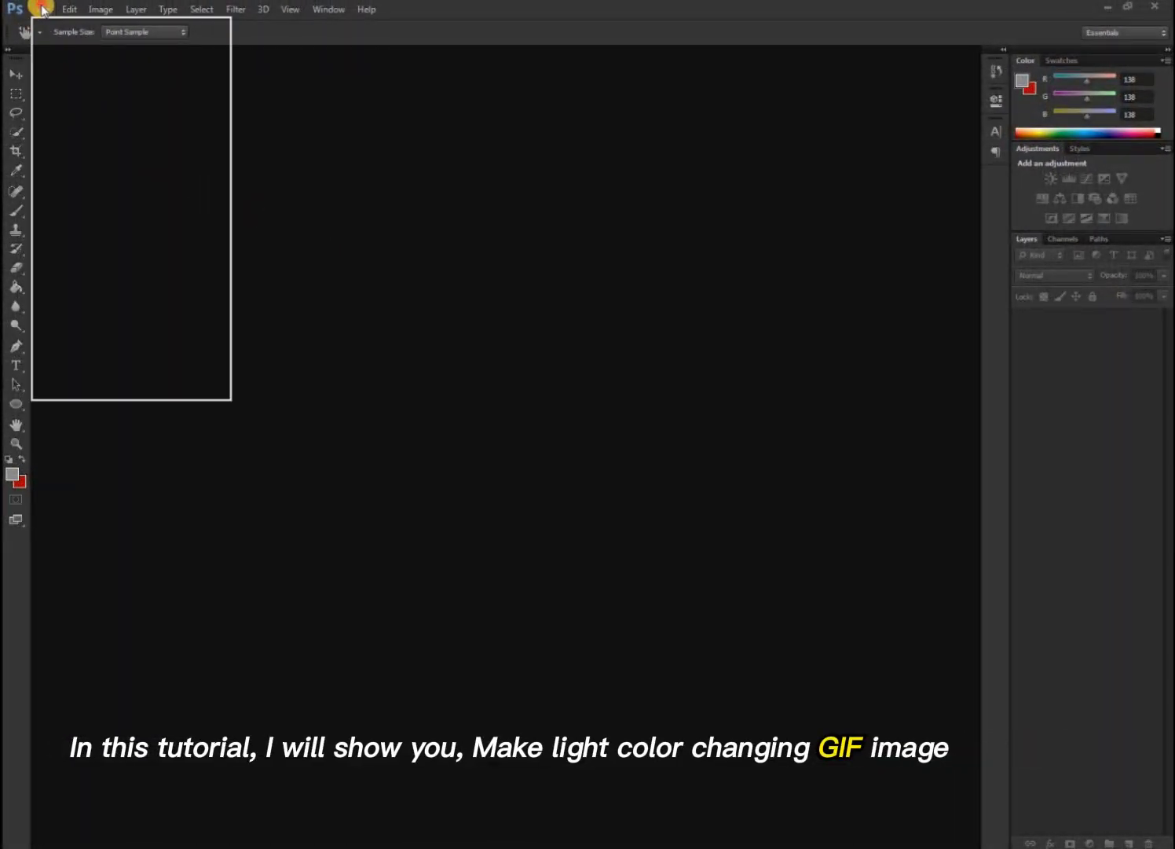
left_click(102, 39)
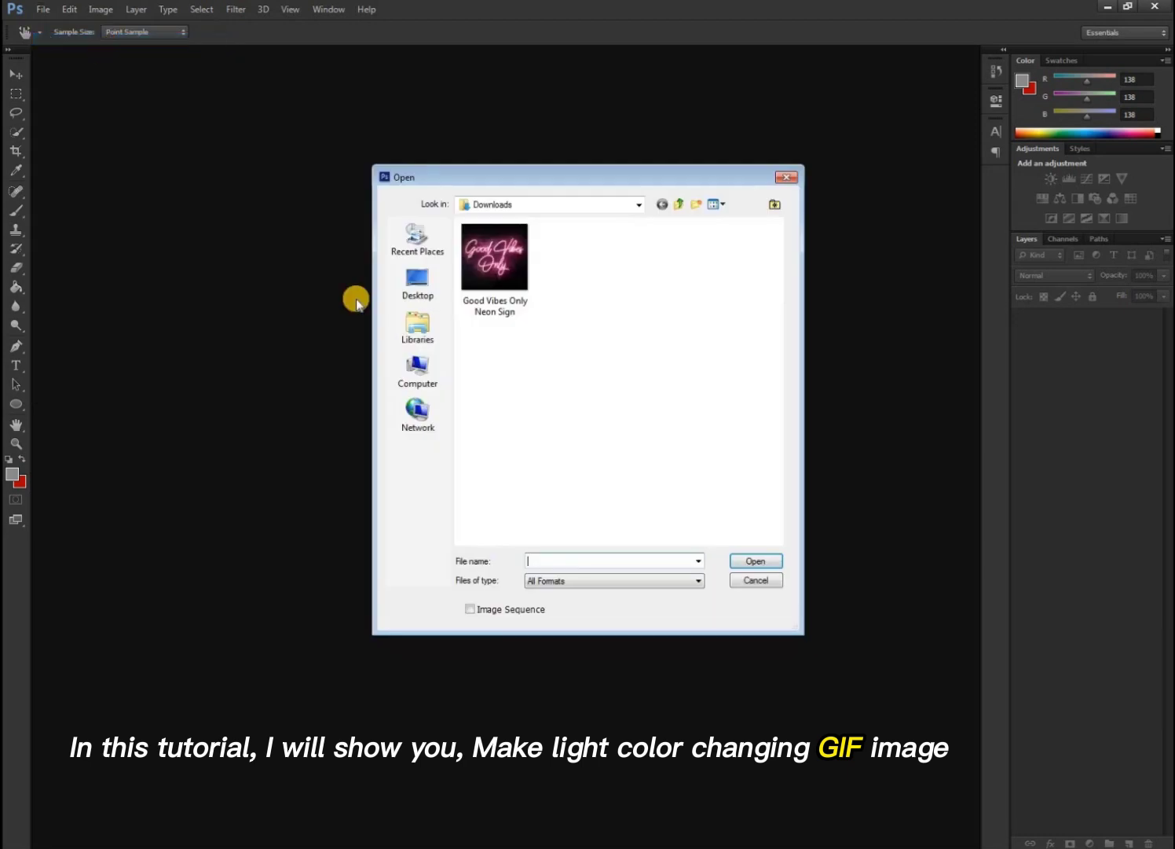
left_click(507, 282)
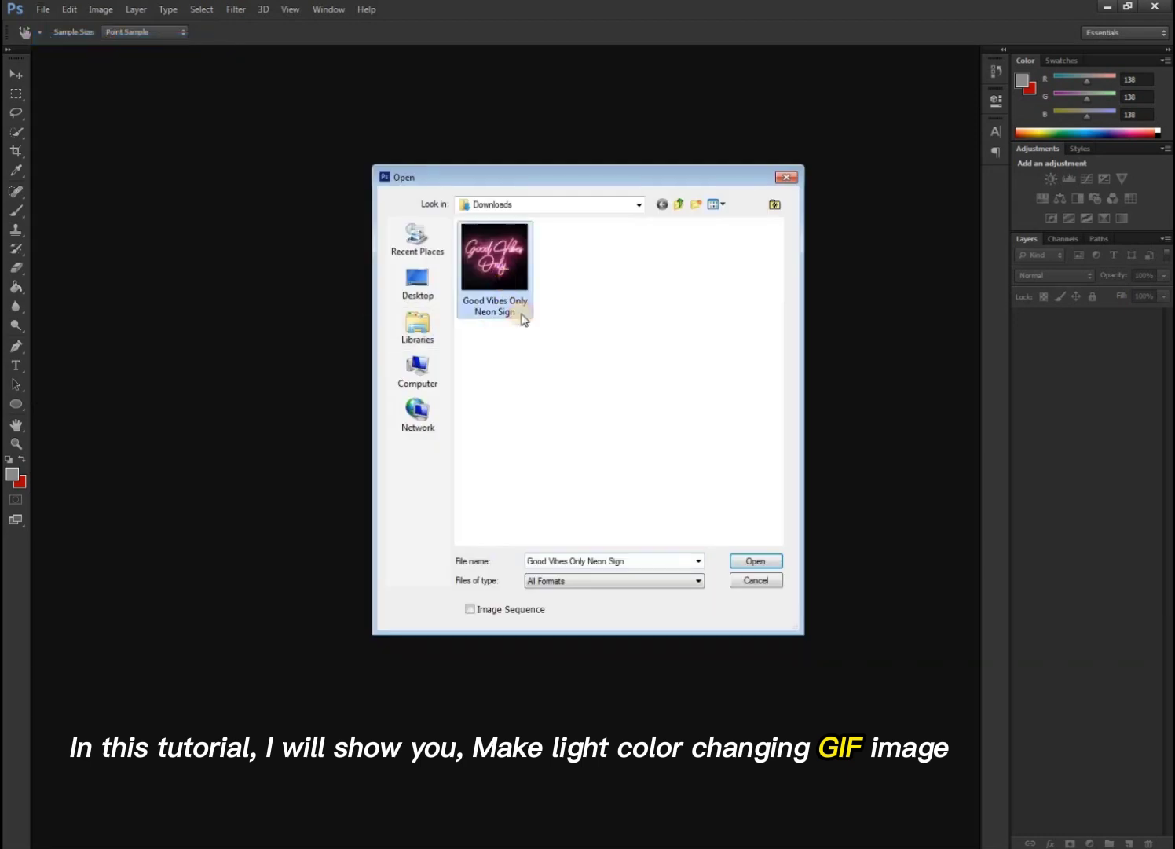
left_click(756, 560)
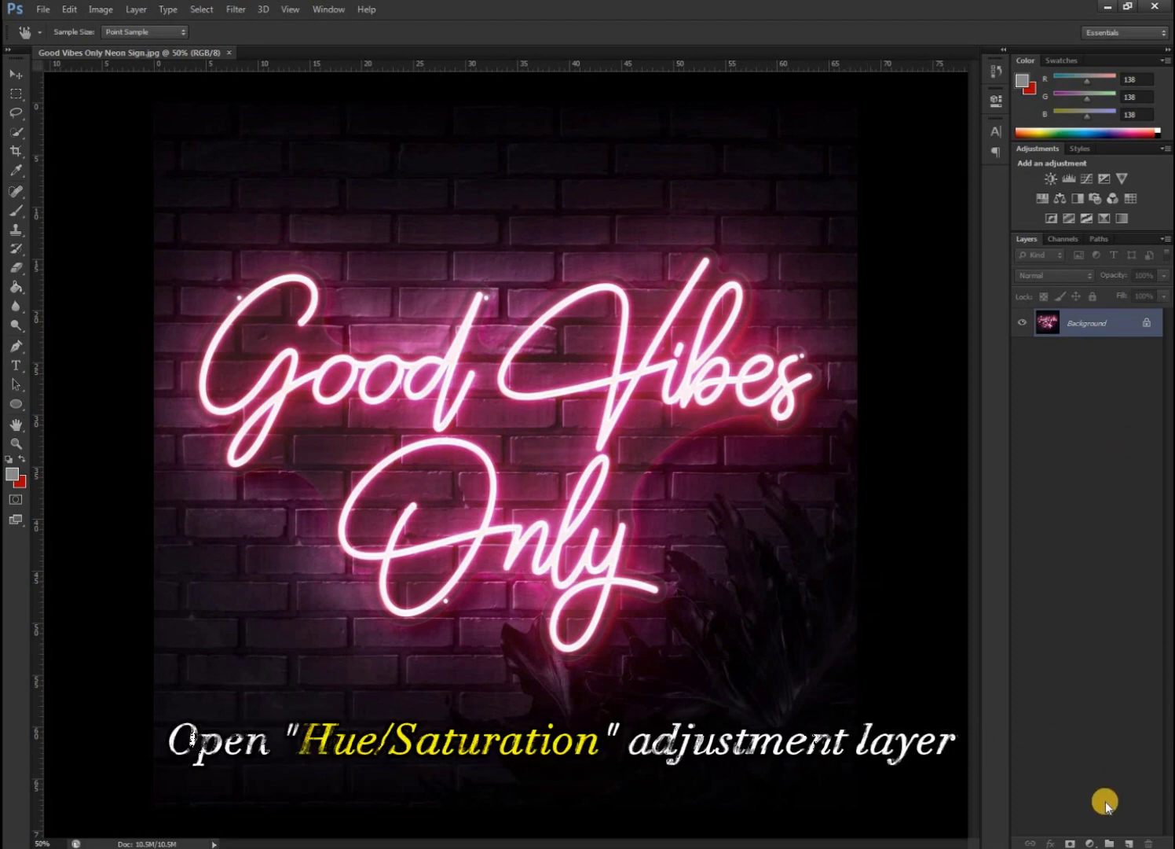
- Add a Hue/Saturation adjustment layer targeting the magenta neon colour sampled from the image
left_click(1091, 843)
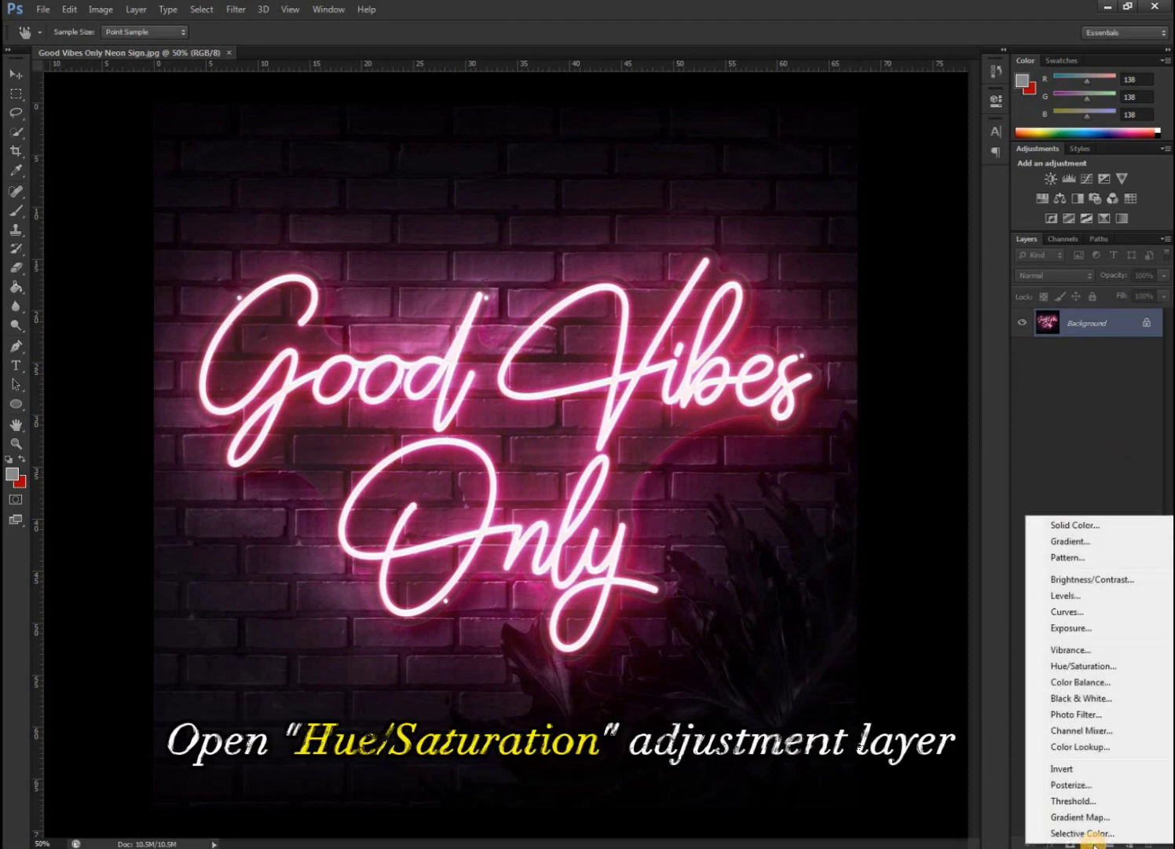
left_click(1132, 667)
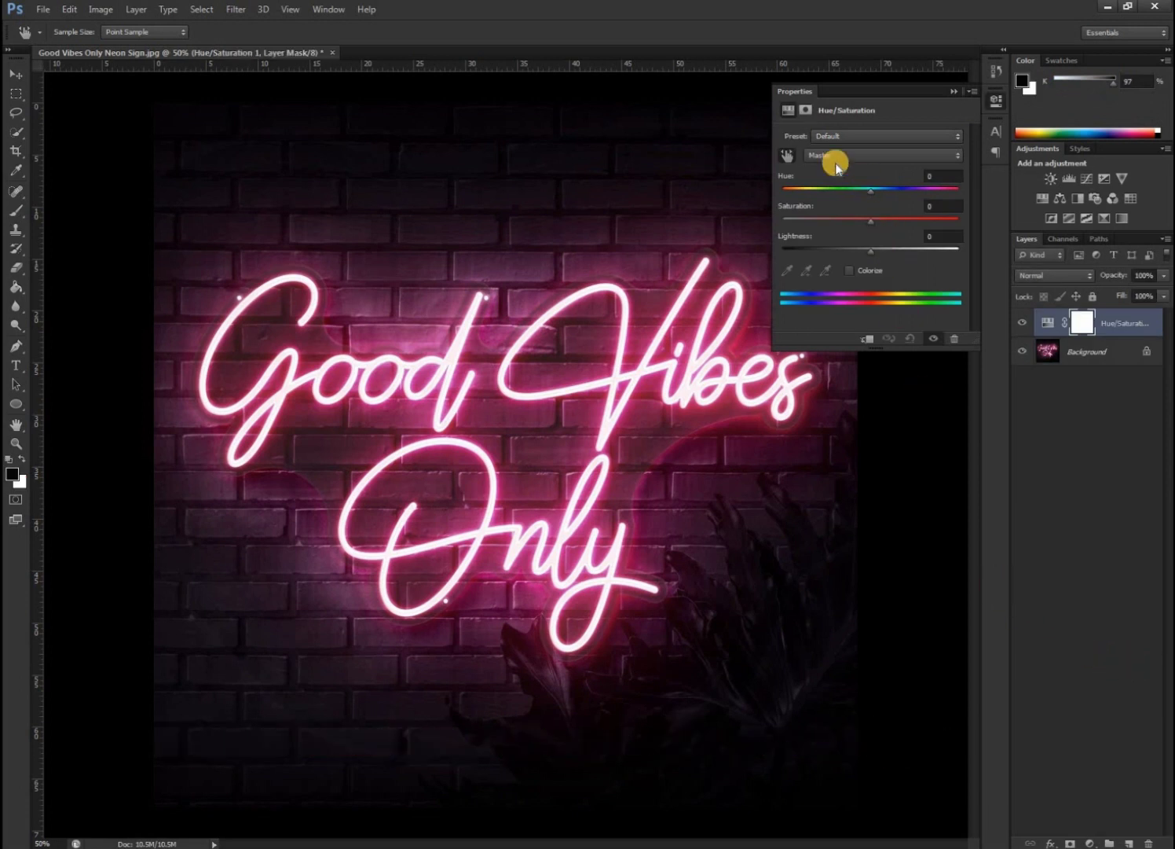
key("m")
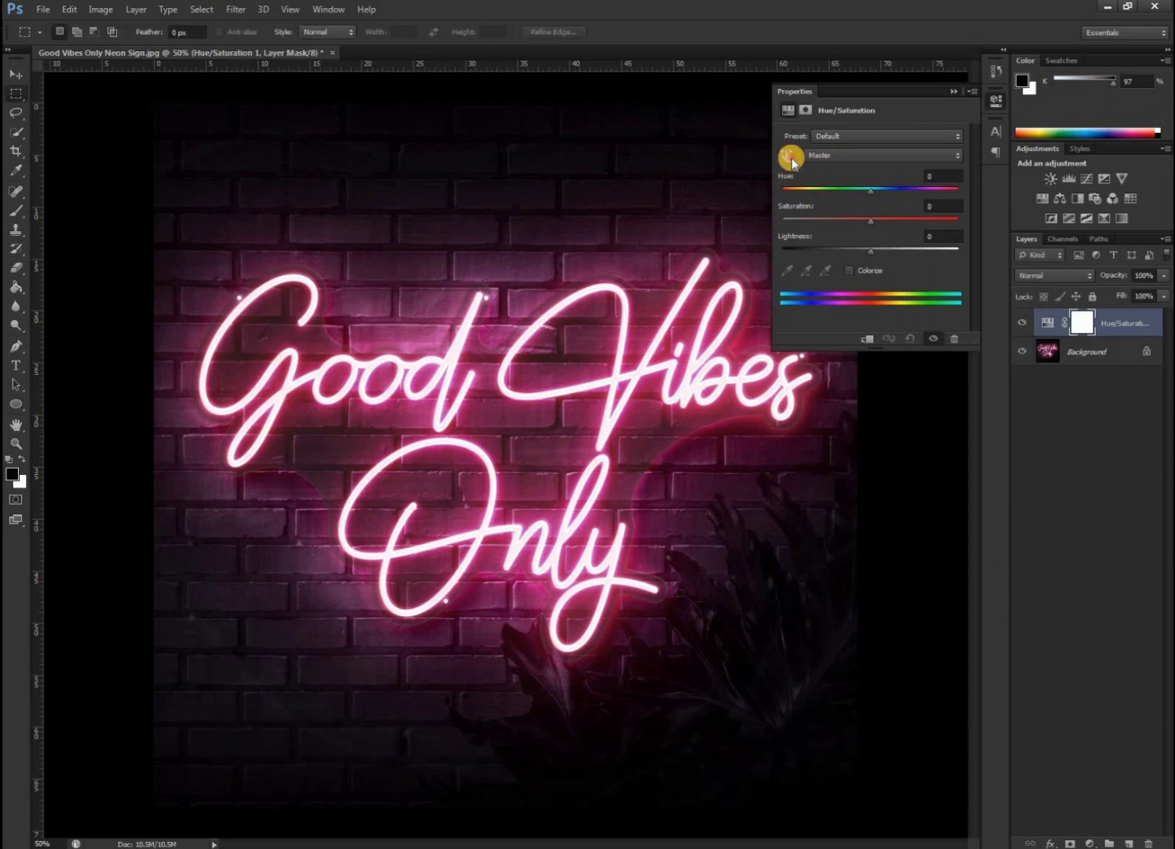
left_click(789, 157)
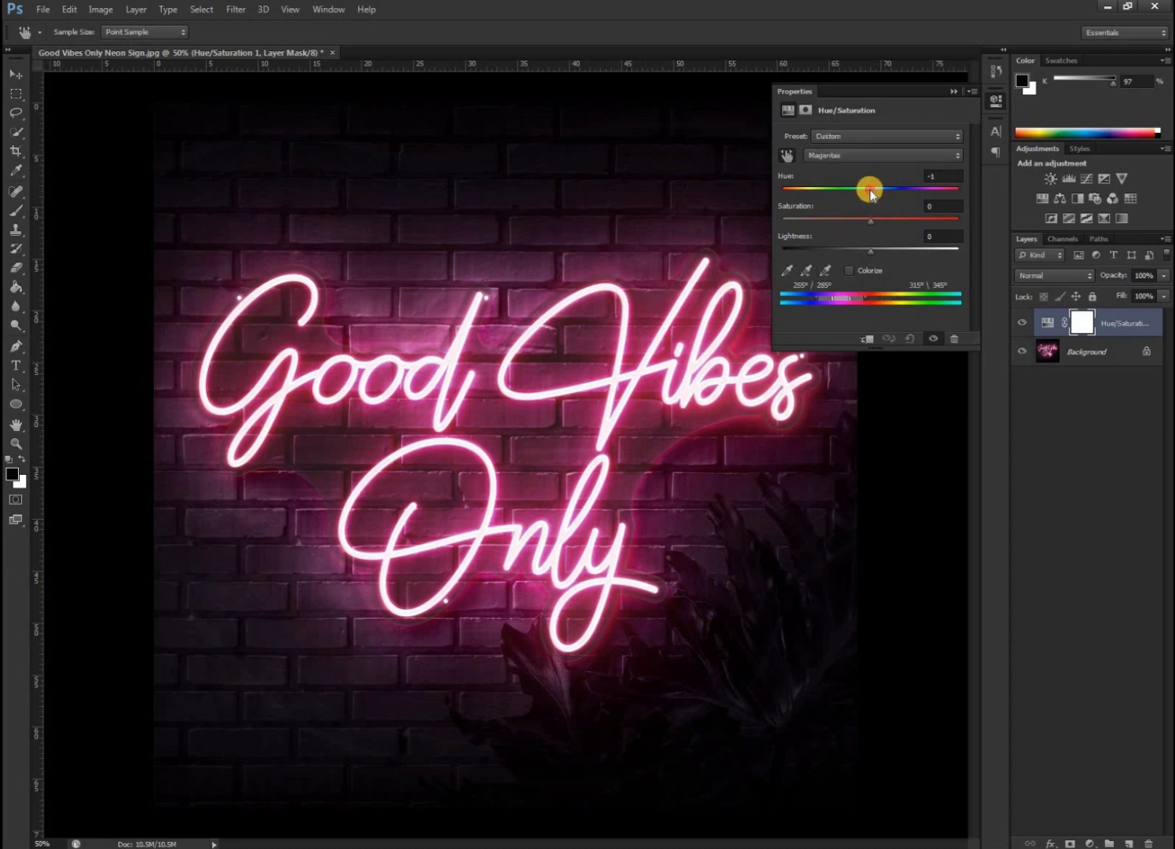
- Set Magentas to Hue +62 and Saturation +59, and brighten, so the sign turns red
mouse_move(871, 192)
left_mouse_down()
mouse_move(796, 200)
mouse_move(806, 191)
left_mouse_up()
mouse_move(871, 220)
left_mouse_down()
mouse_move(820, 226)
mouse_move(816, 189)
mouse_move(844, 194)
left_mouse_up()
left_click_drag(817, 220, 831, 221)
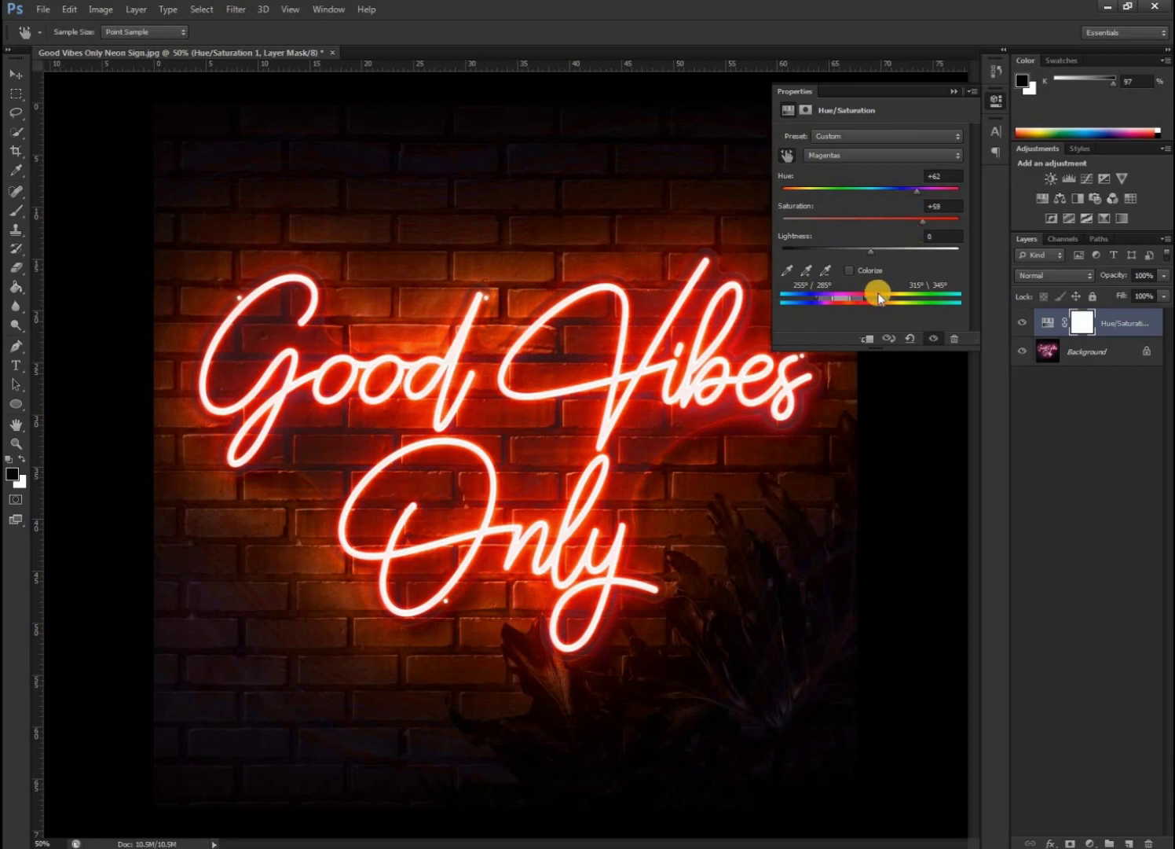
mouse_move(869, 255)
left_mouse_down()
mouse_move(938, 251)
mouse_move(878, 280)
left_mouse_up()
left_click(1020, 447)
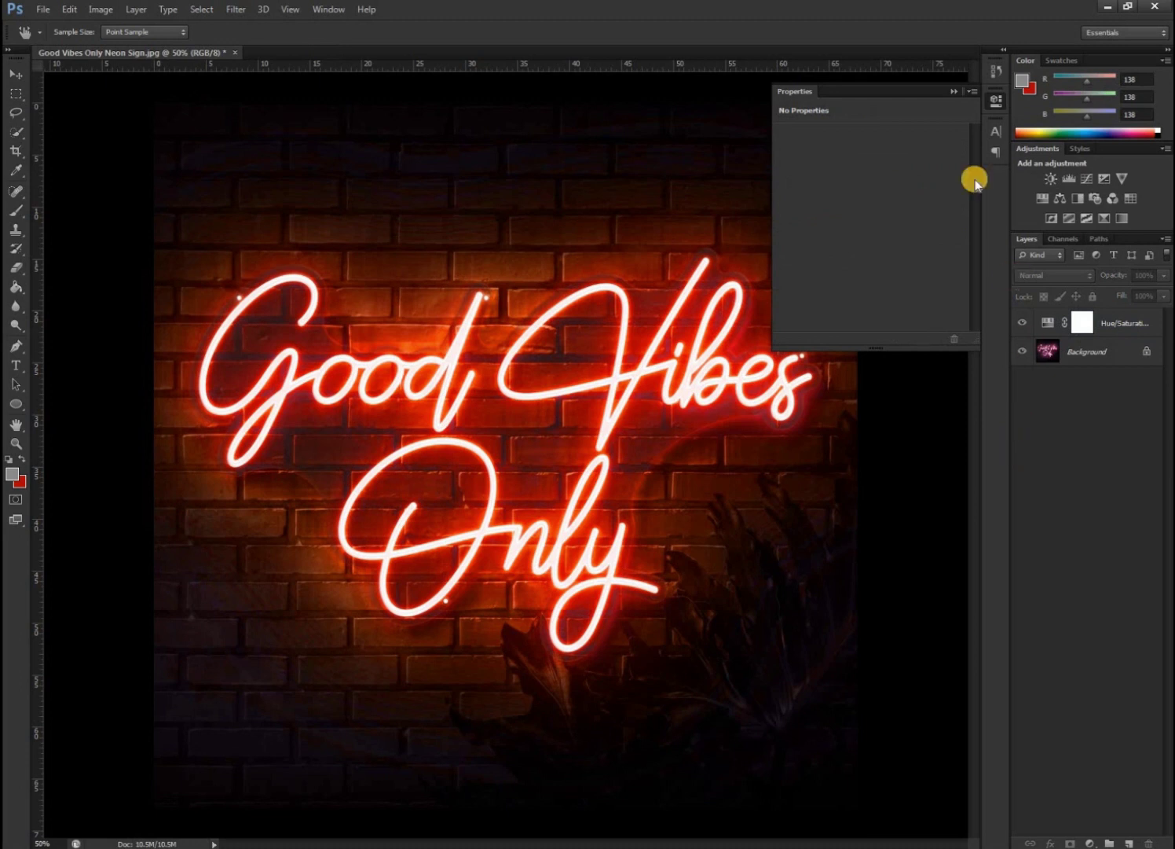
- Duplicate the red Hue/Saturation layer with Ctrl+J and bring up the copy's settings
left_click(955, 93)
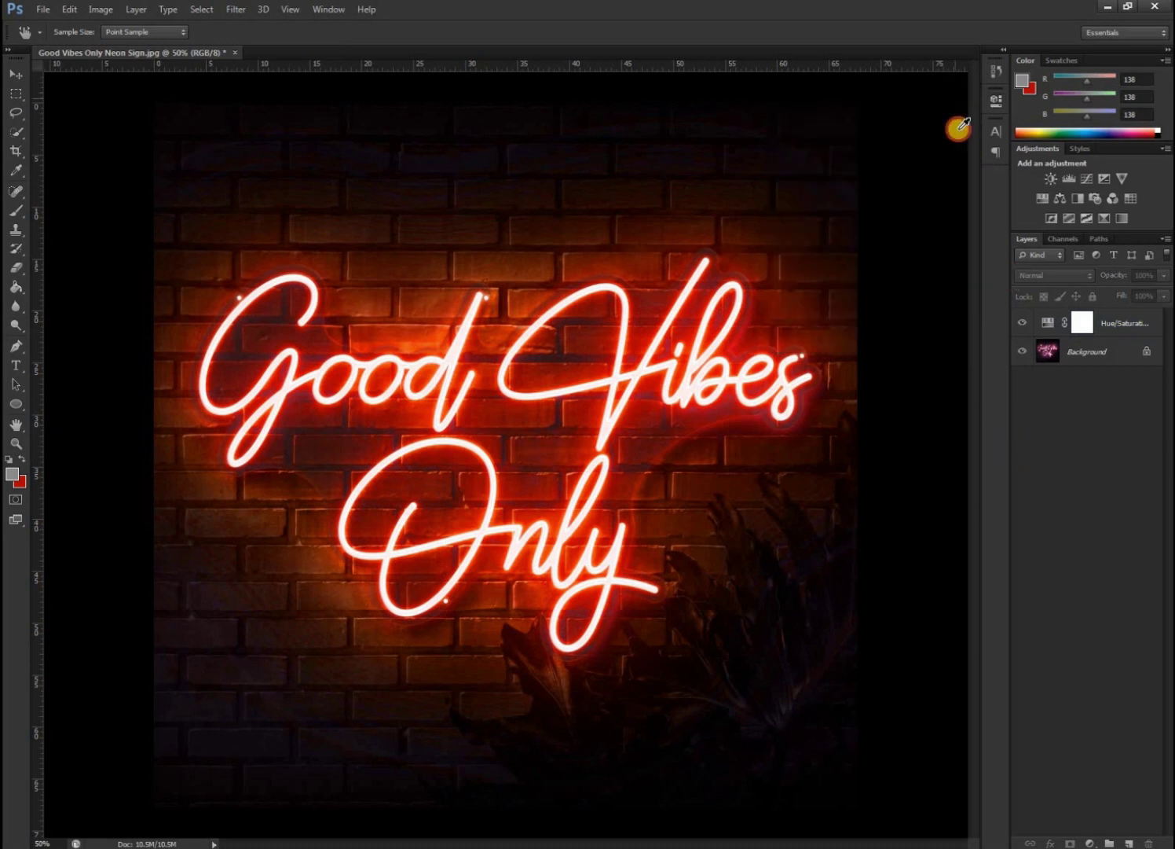
left_click(1083, 332)
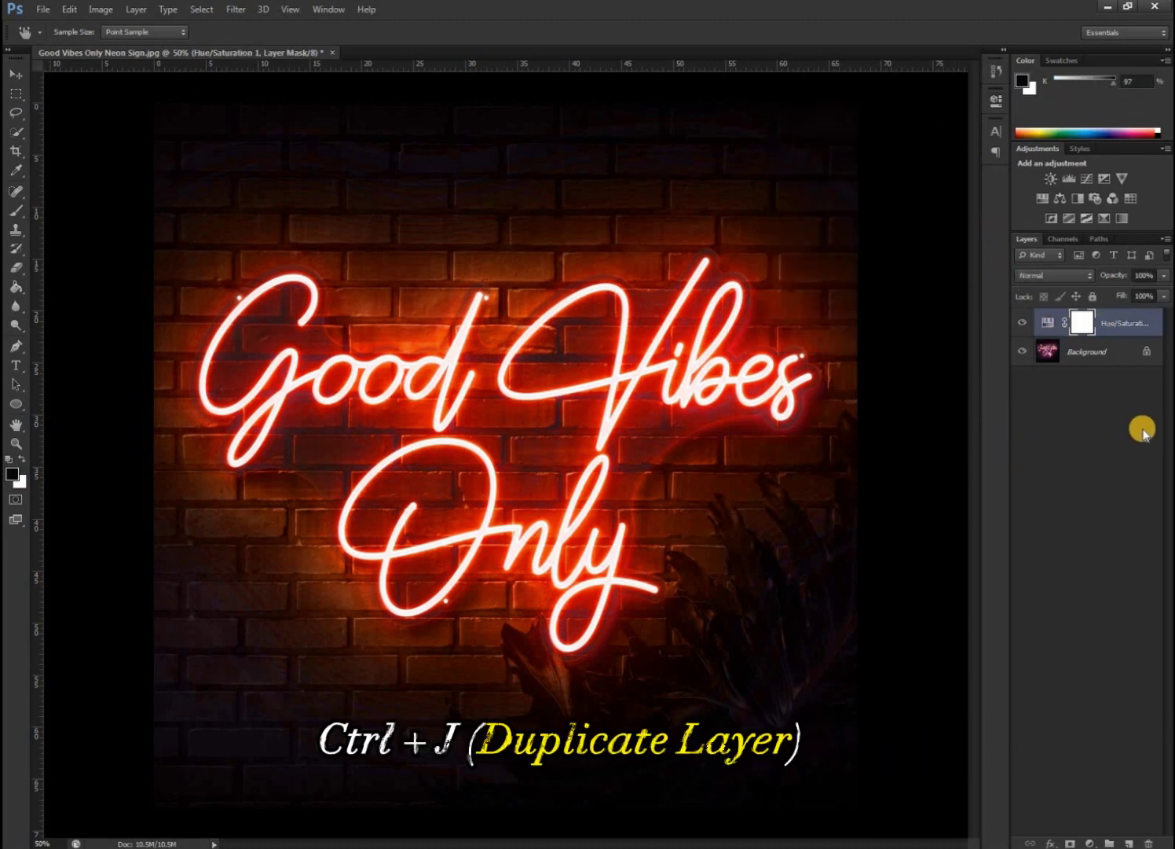
key("m")
key("ctrl+j")
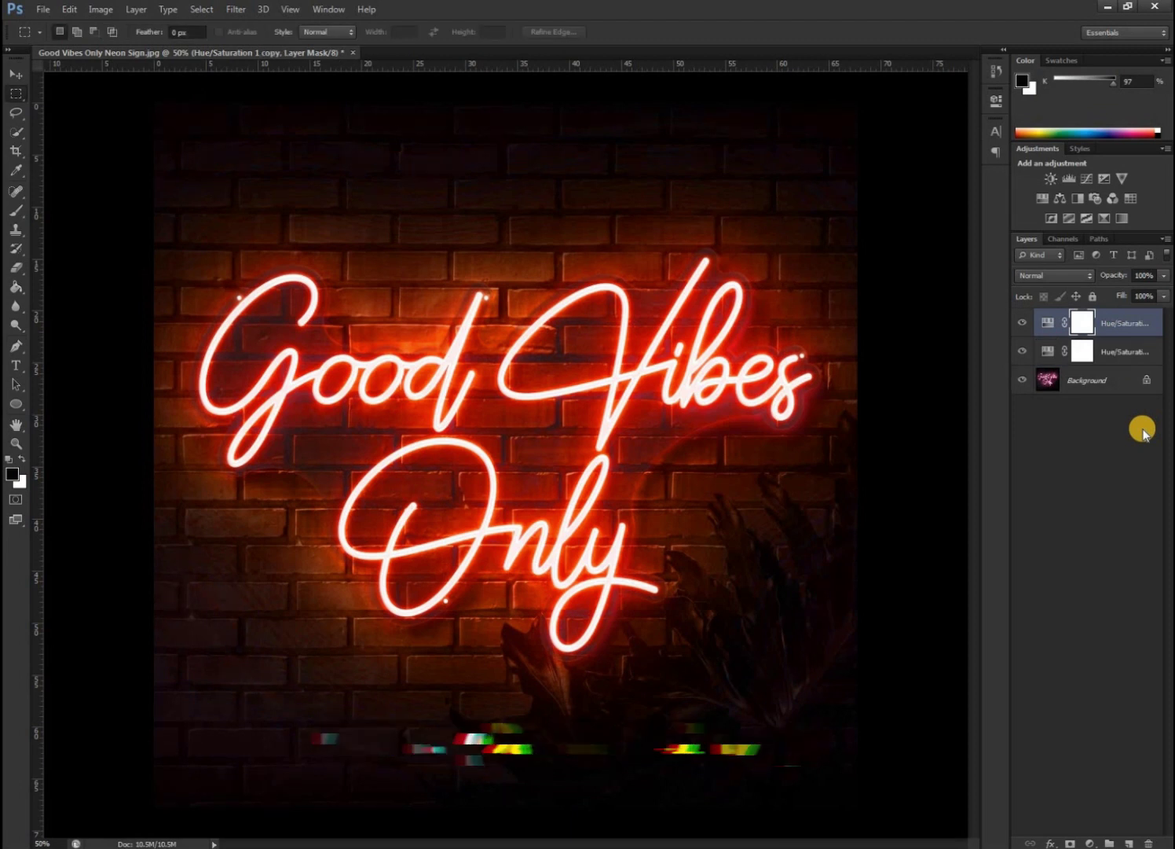
left_click(1048, 318)
double_click(1044, 324)
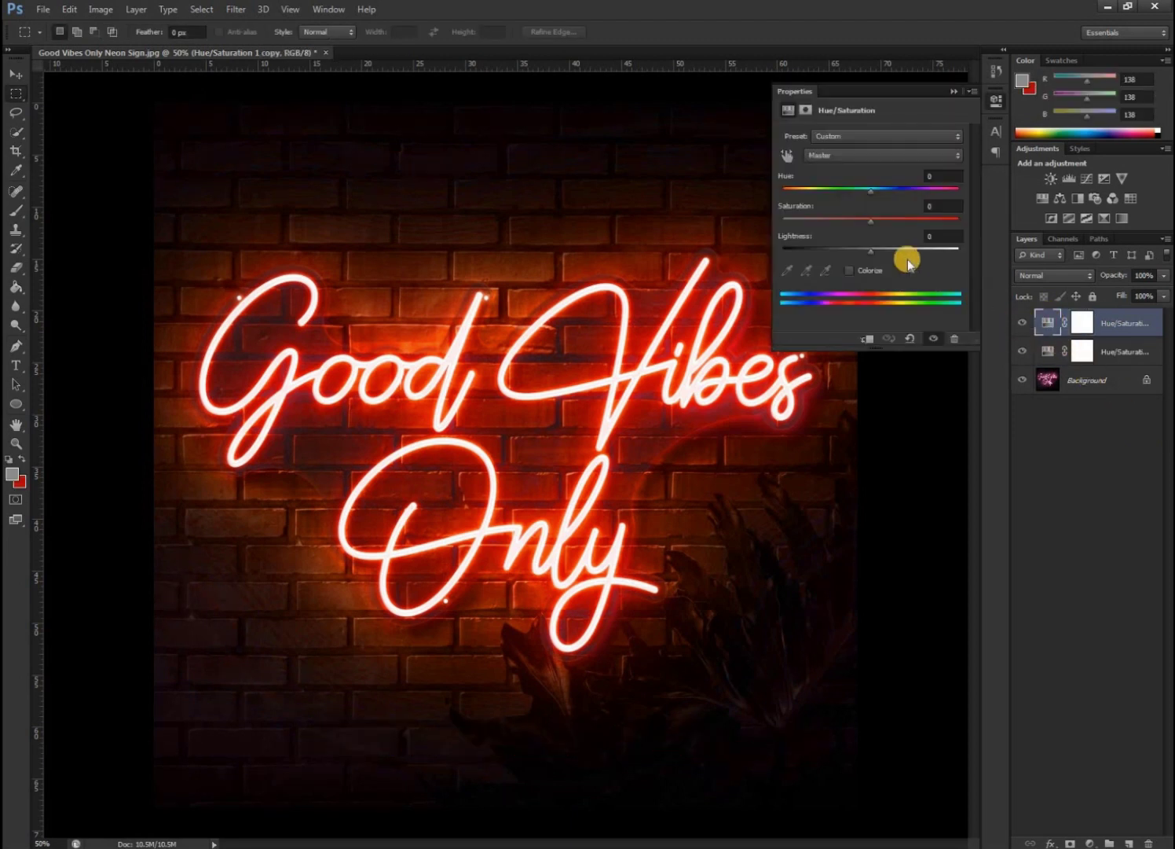
- Set the copy's Master Hue +25, Saturation -11, Lightness -10 for a golden-orange glow
left_click_drag(870, 195, 901, 188)
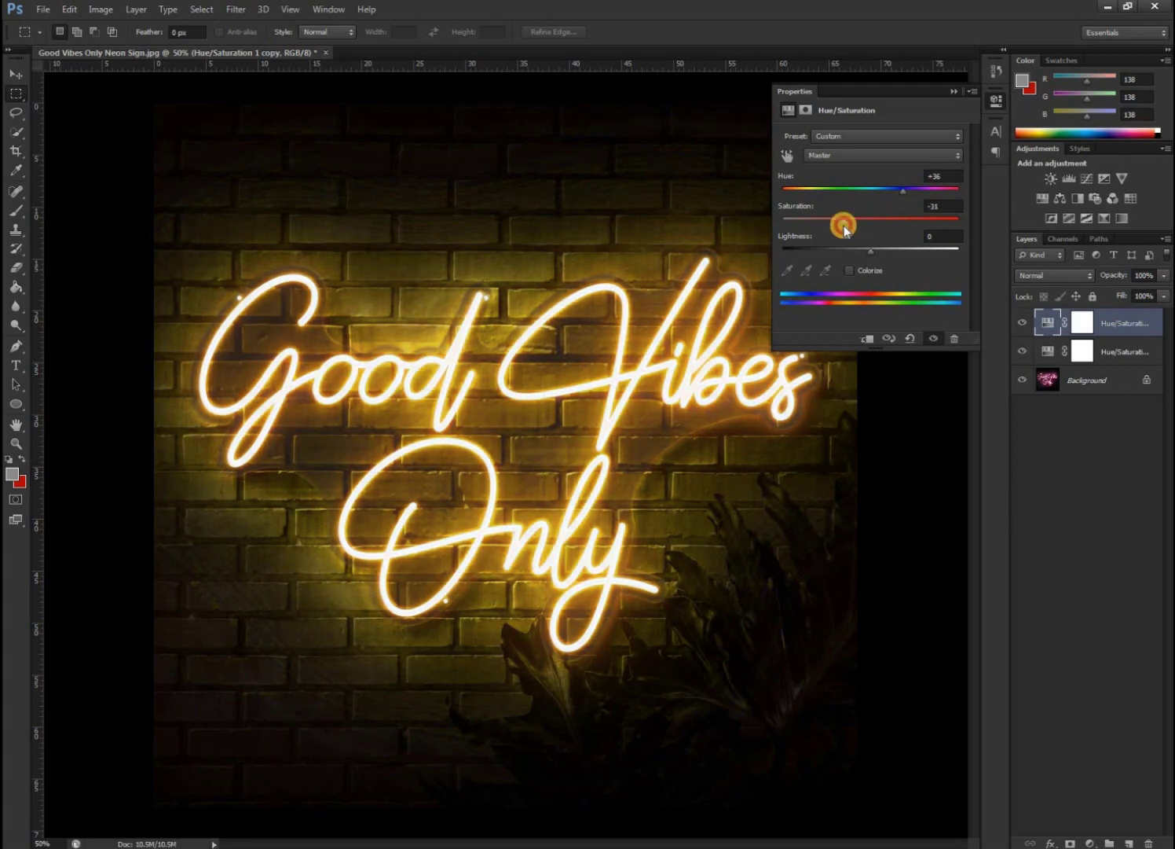
mouse_move(867, 256)
left_mouse_down()
mouse_move(853, 259)
mouse_move(883, 224)
left_mouse_up()
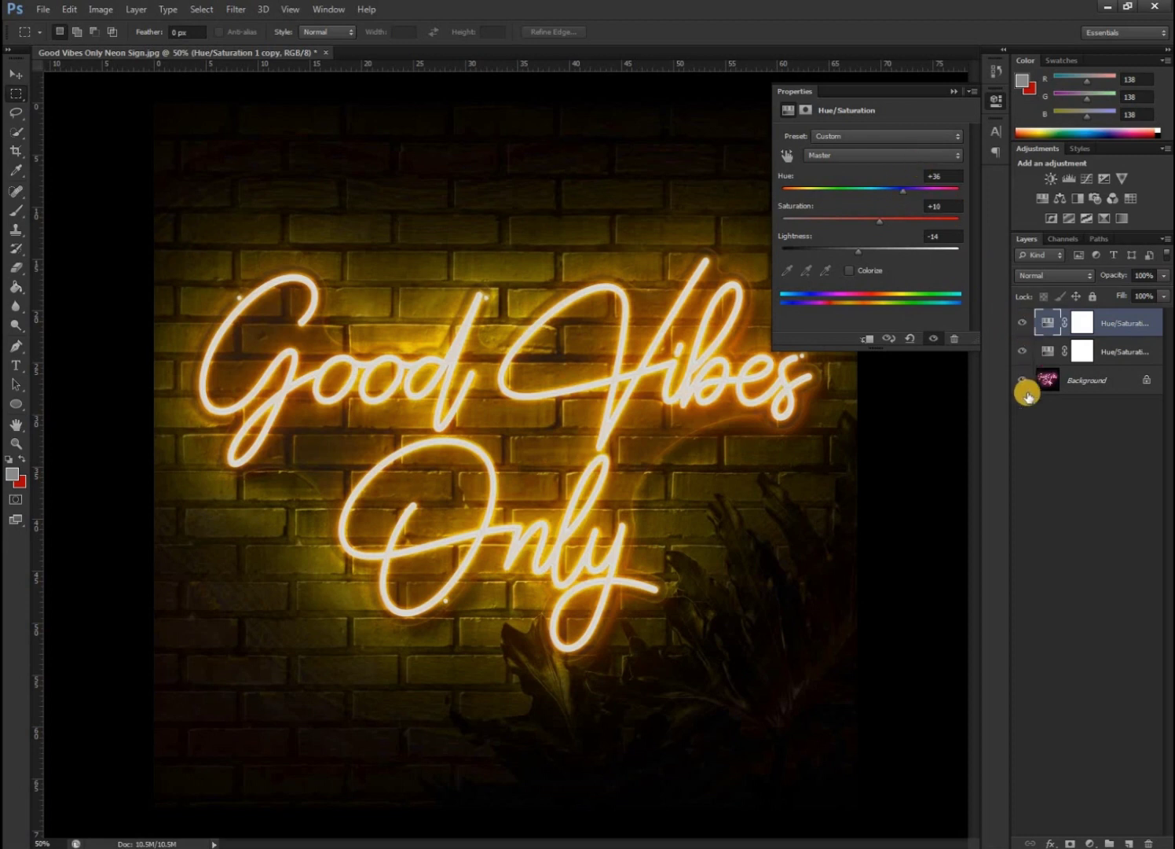
left_click(953, 95)
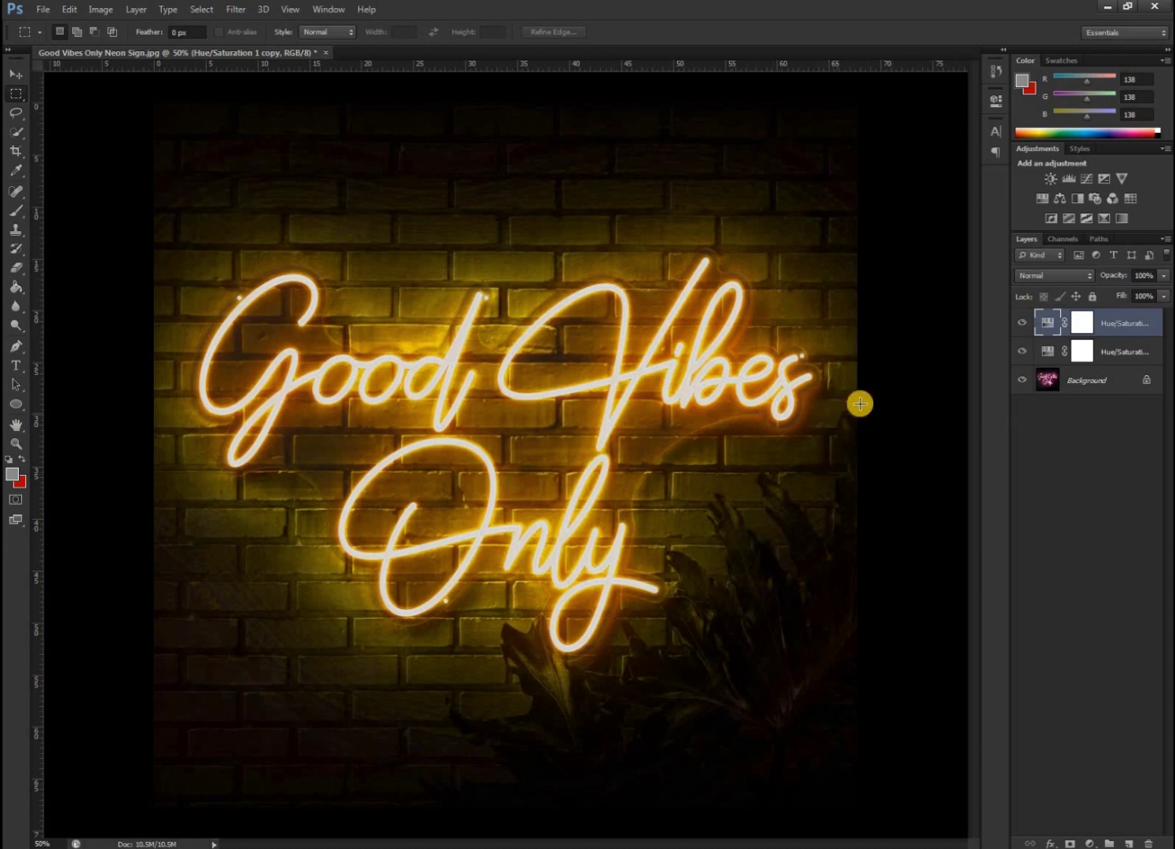
double_click(1049, 327)
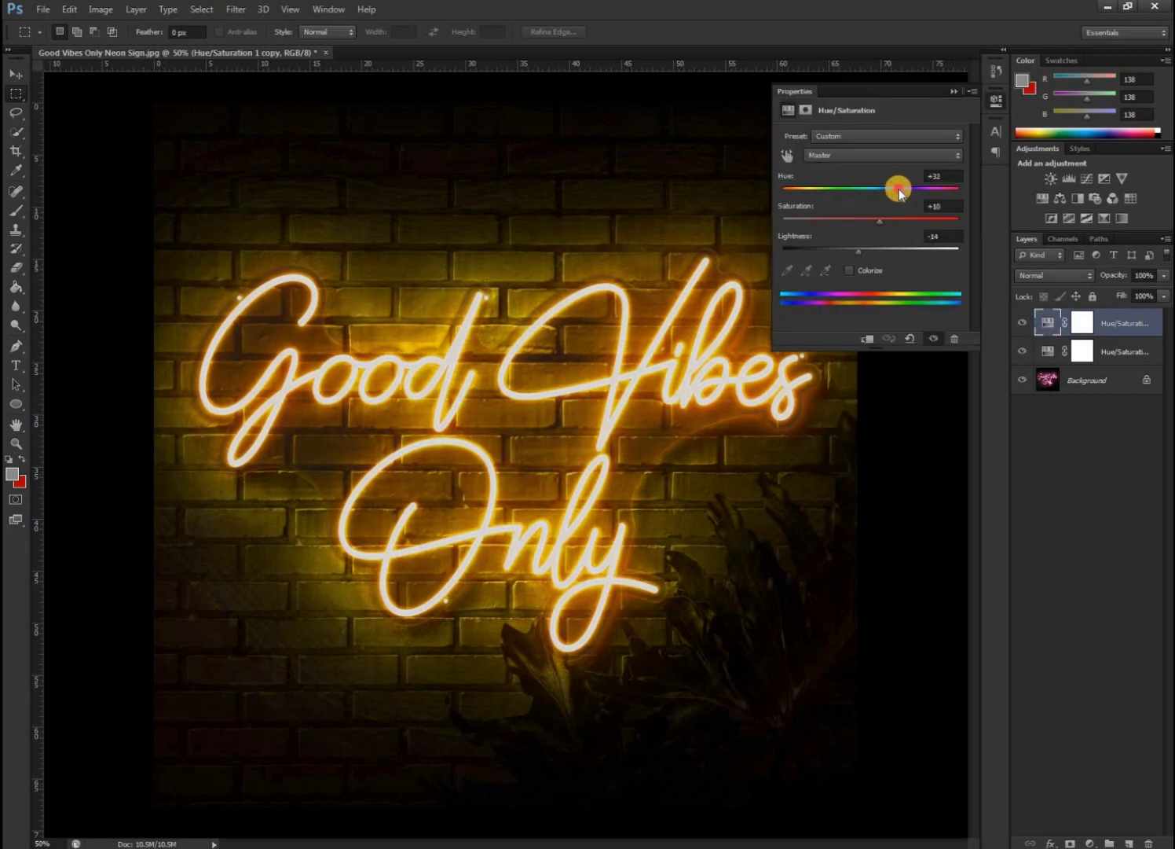
left_click_drag(899, 188, 893, 191)
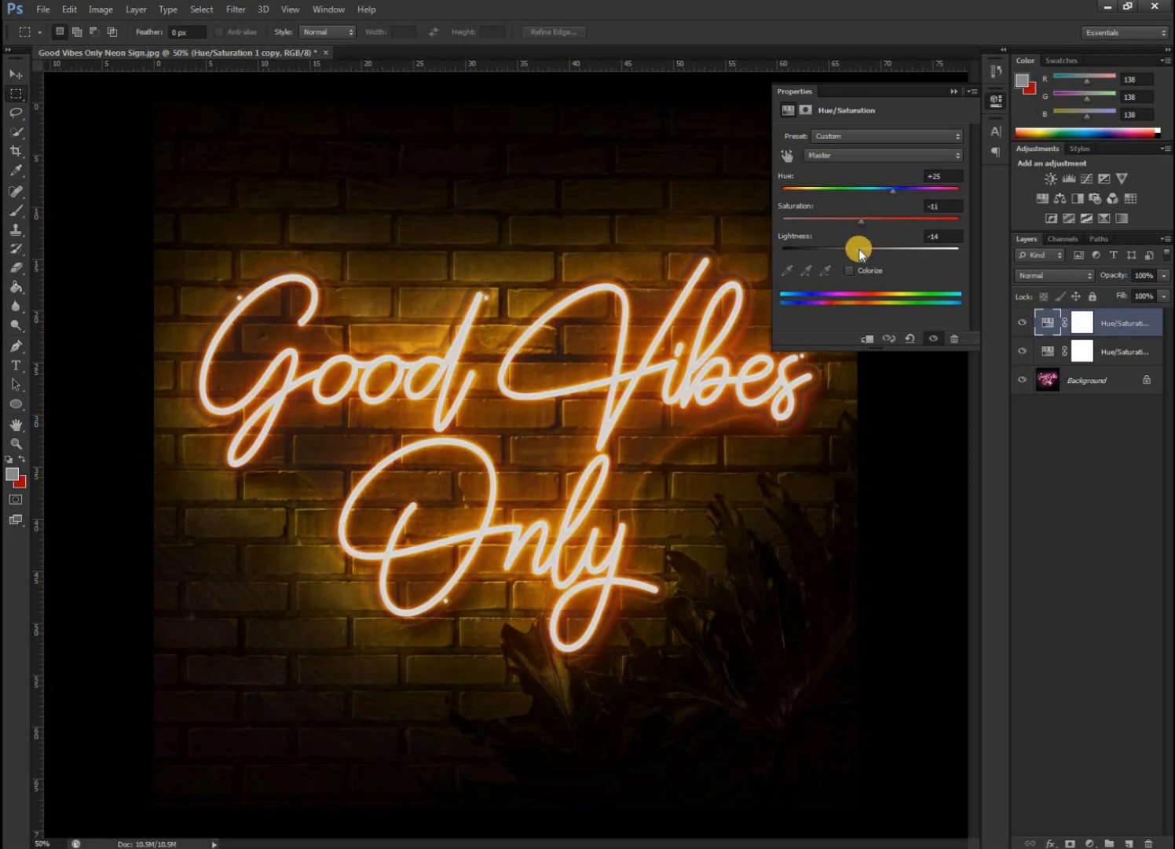
mouse_move(860, 251)
left_mouse_down()
mouse_move(881, 250)
mouse_move(836, 251)
mouse_move(862, 252)
left_mouse_up()
left_click(909, 340)
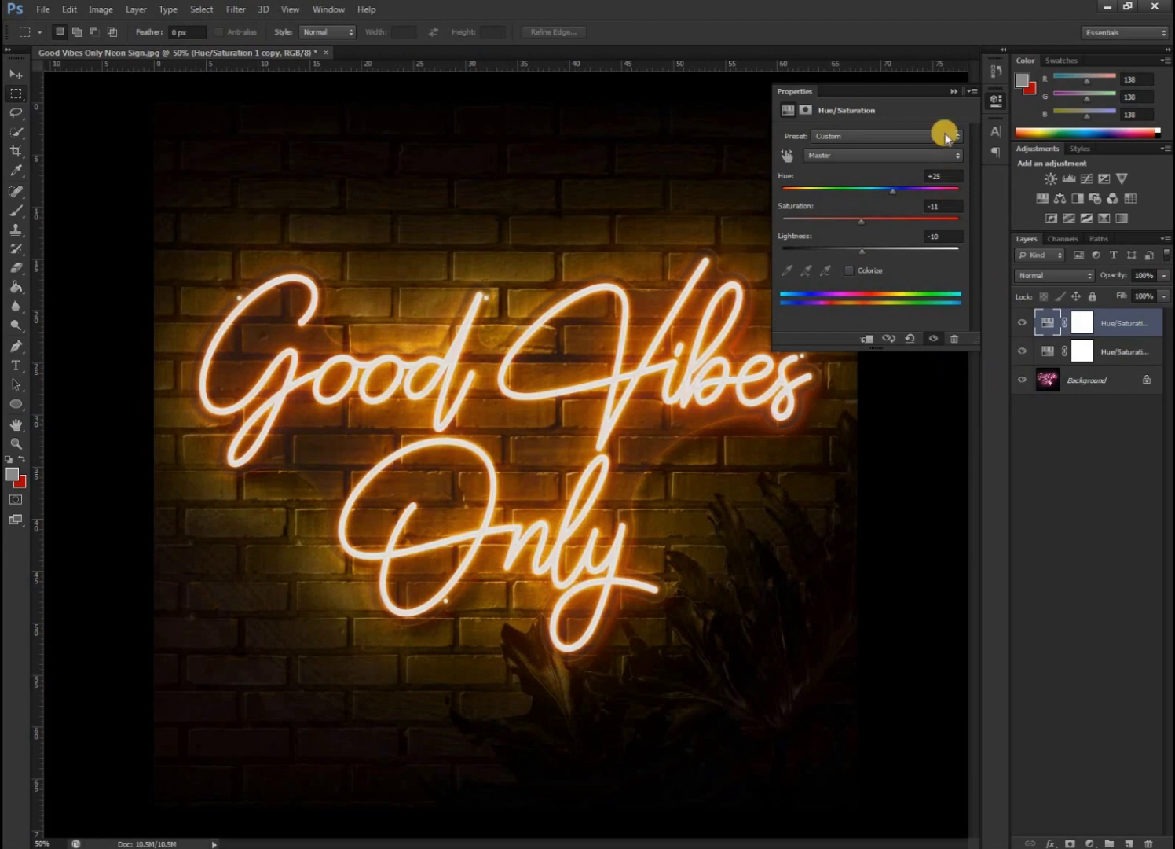
left_click(954, 94)
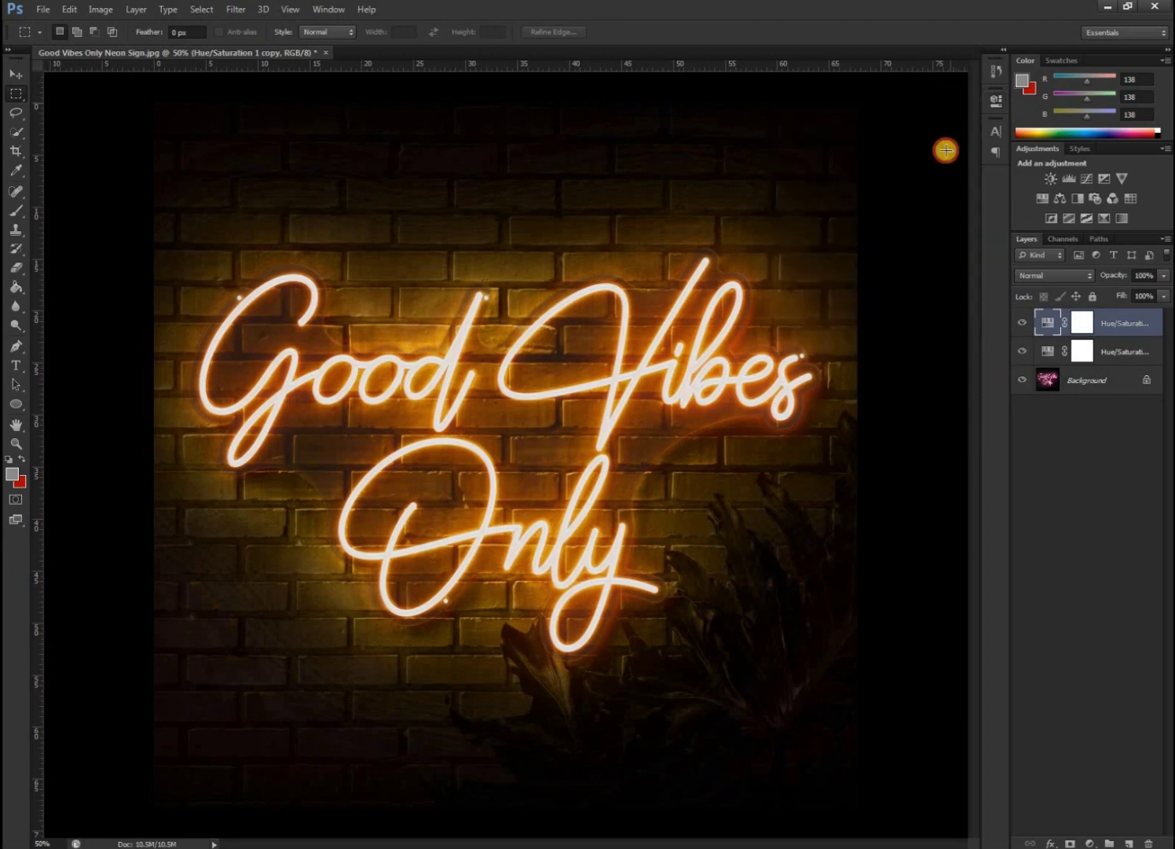
- Hide both Hue/Saturation layers, select Background, and create a frame-by-frame animation timeline
left_click(1022, 322)
left_click(1022, 351)
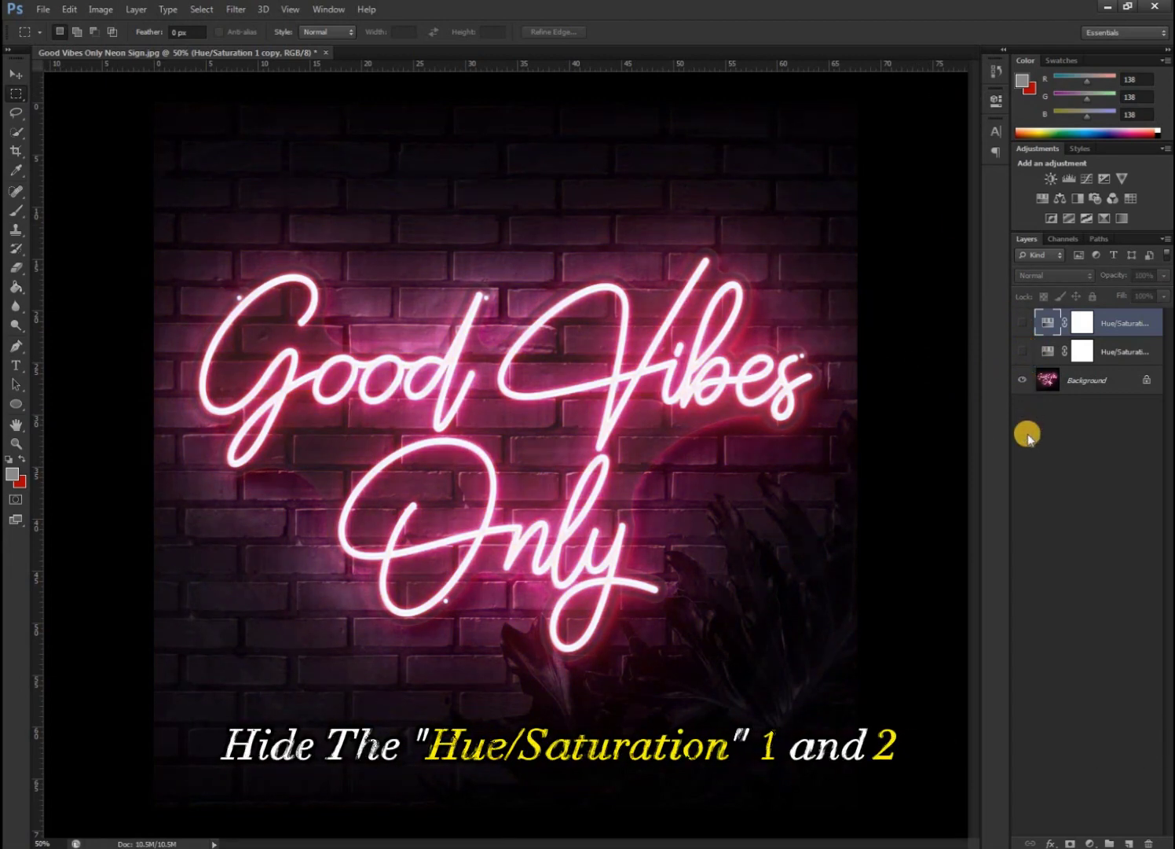
left_click(1062, 380)
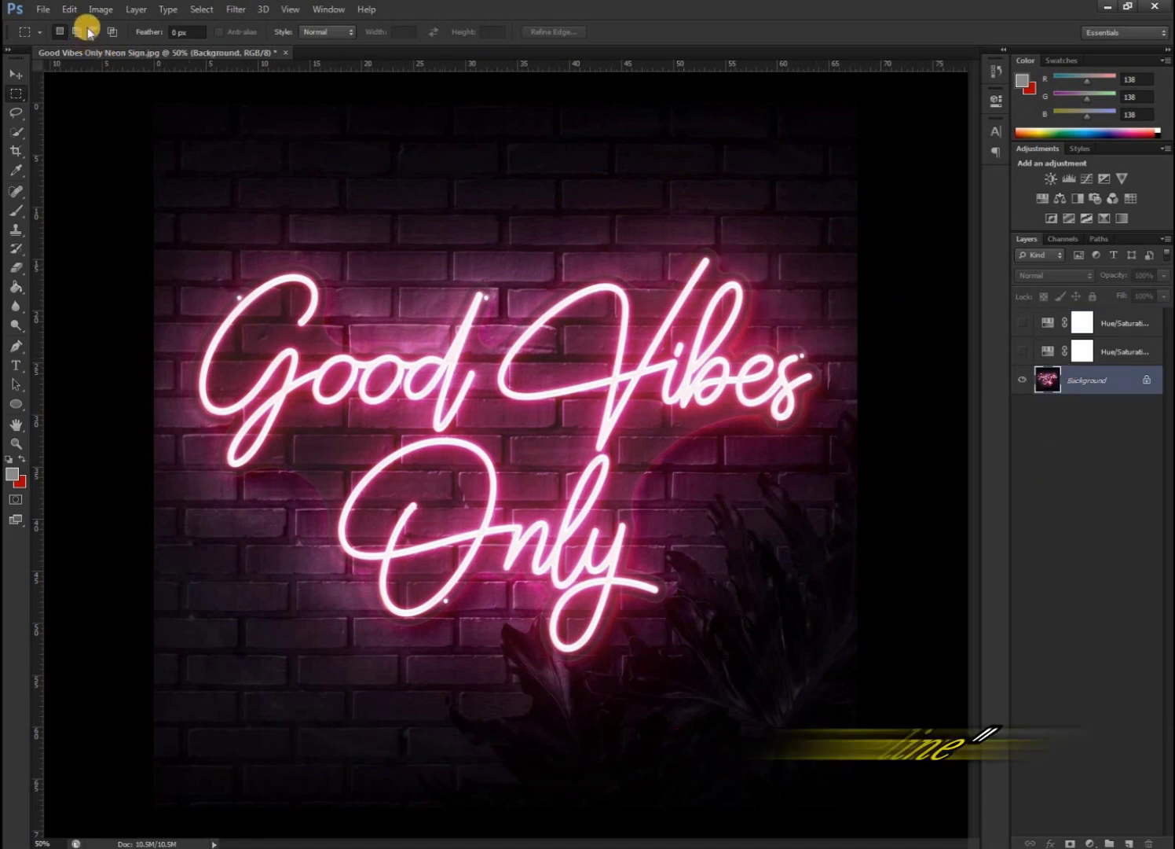
left_click(328, 9)
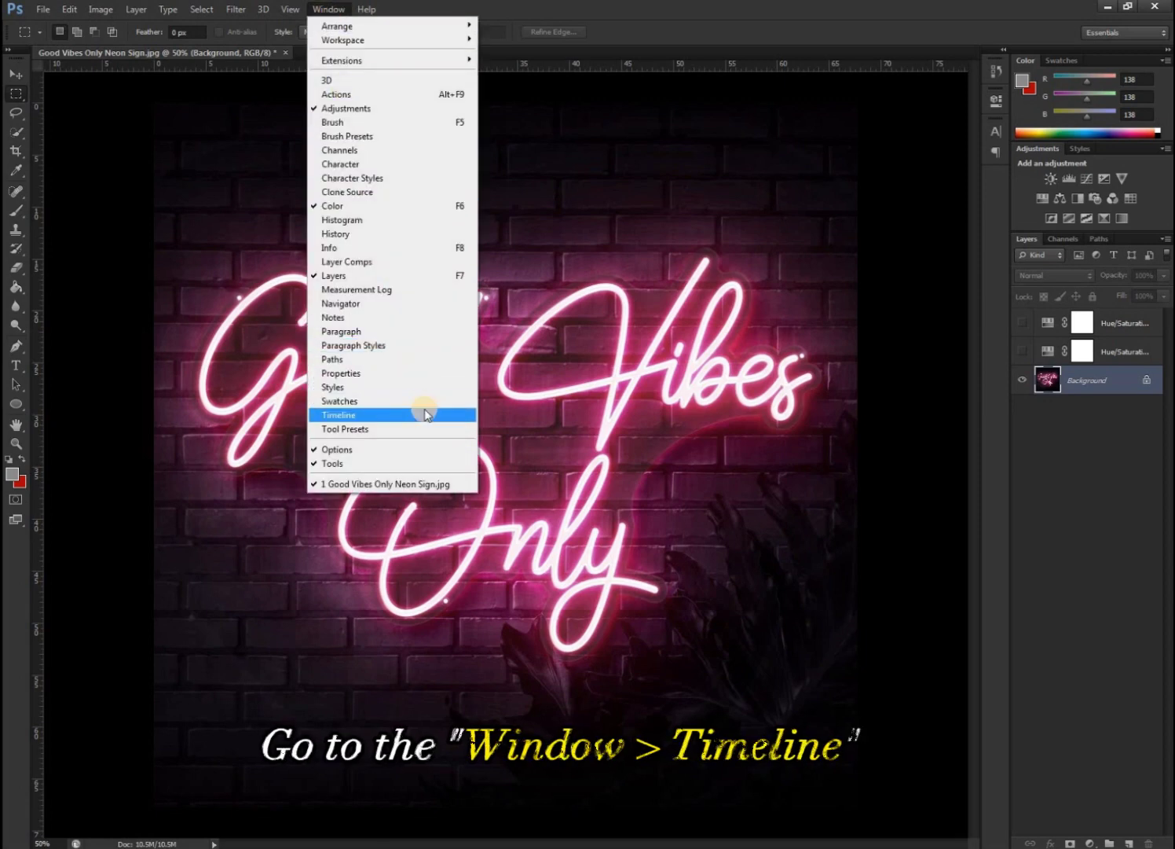
left_click(470, 415)
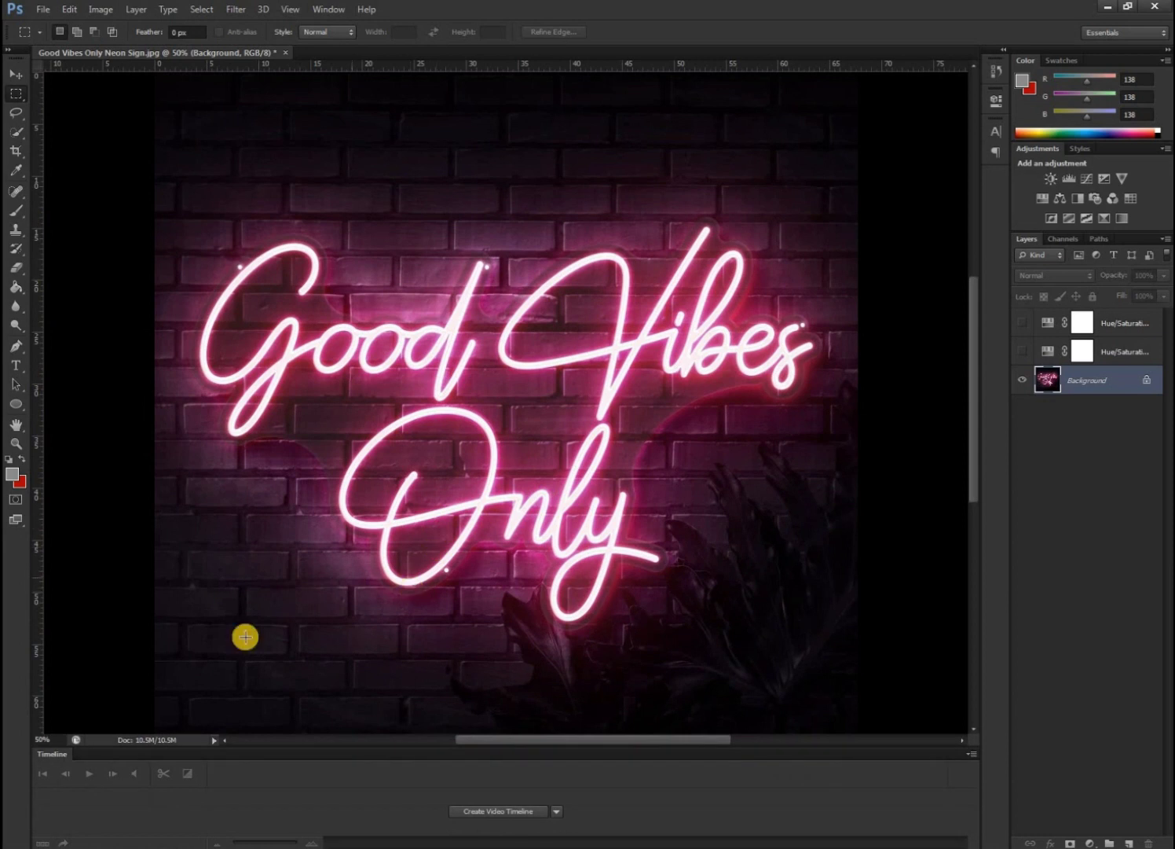
left_click(495, 812)
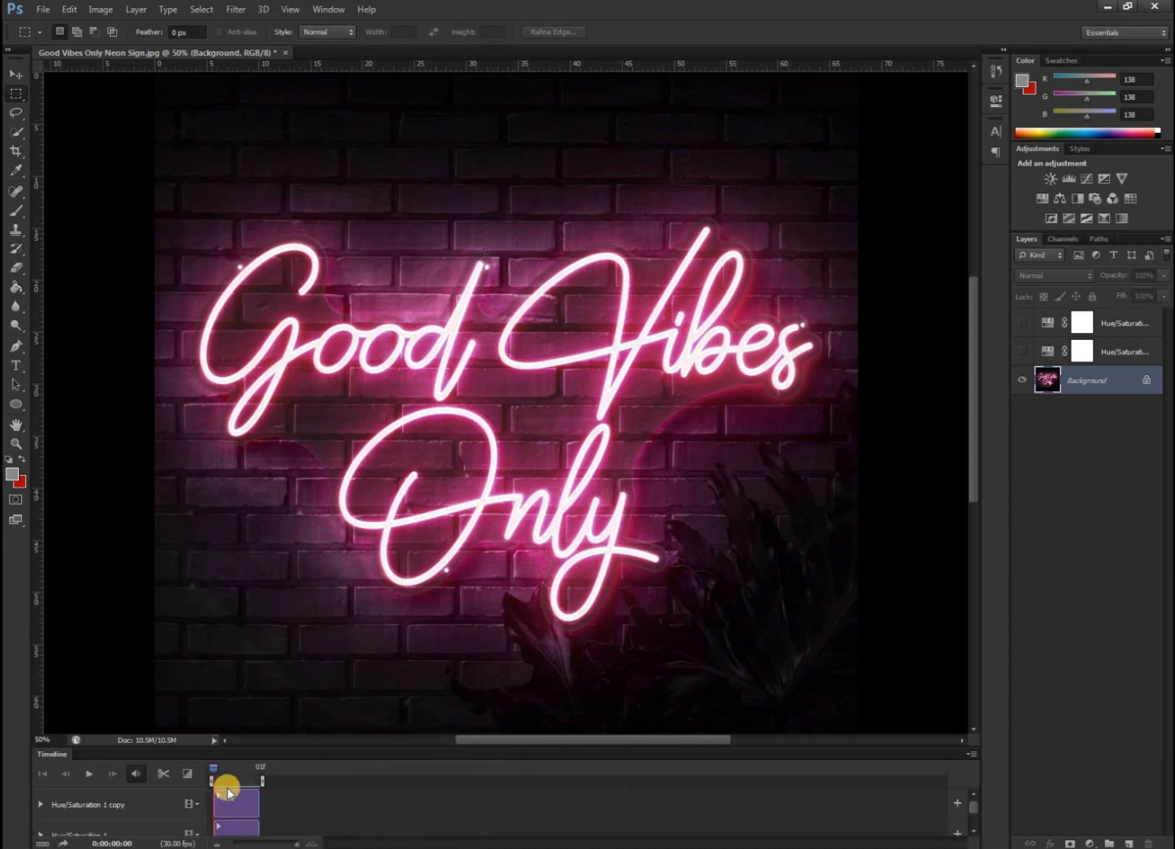
left_click(44, 838)
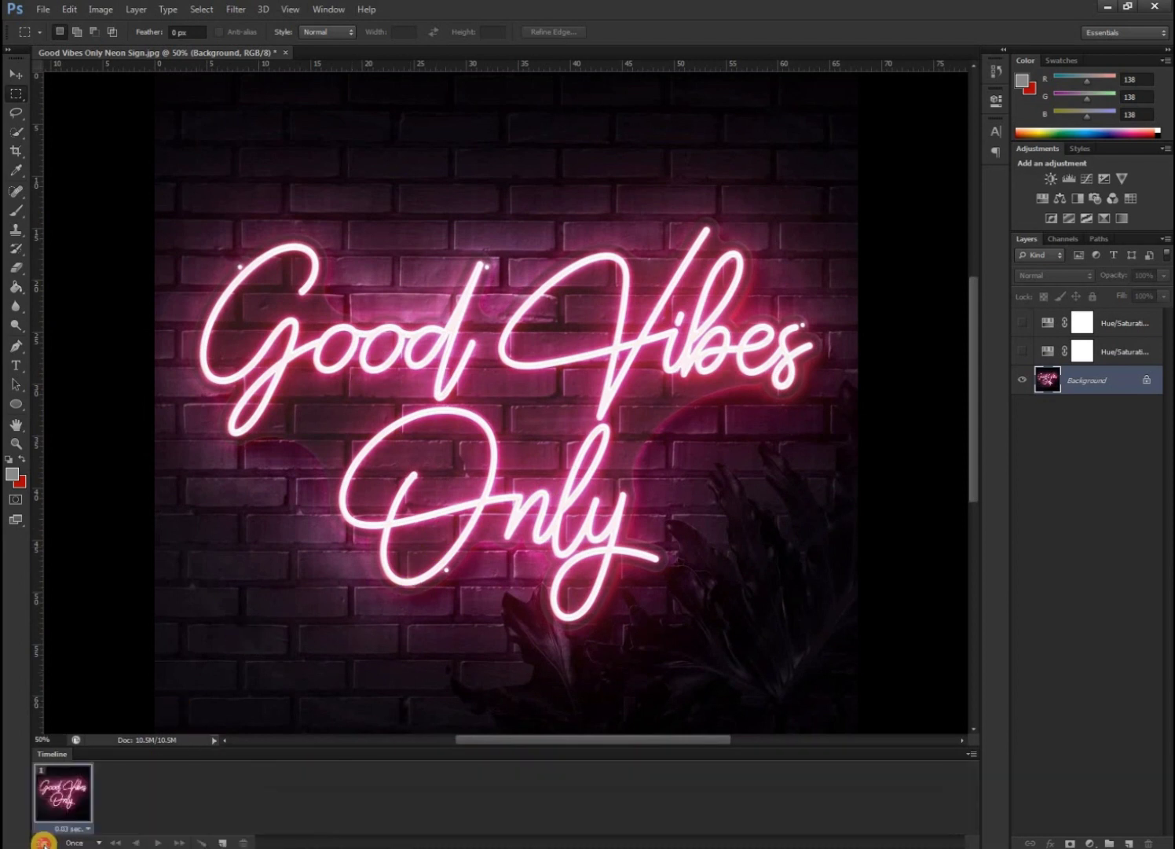
- Add red and orange frames by duplicating frames and showing each Hue/Saturation layer, then preview
left_click(222, 842)
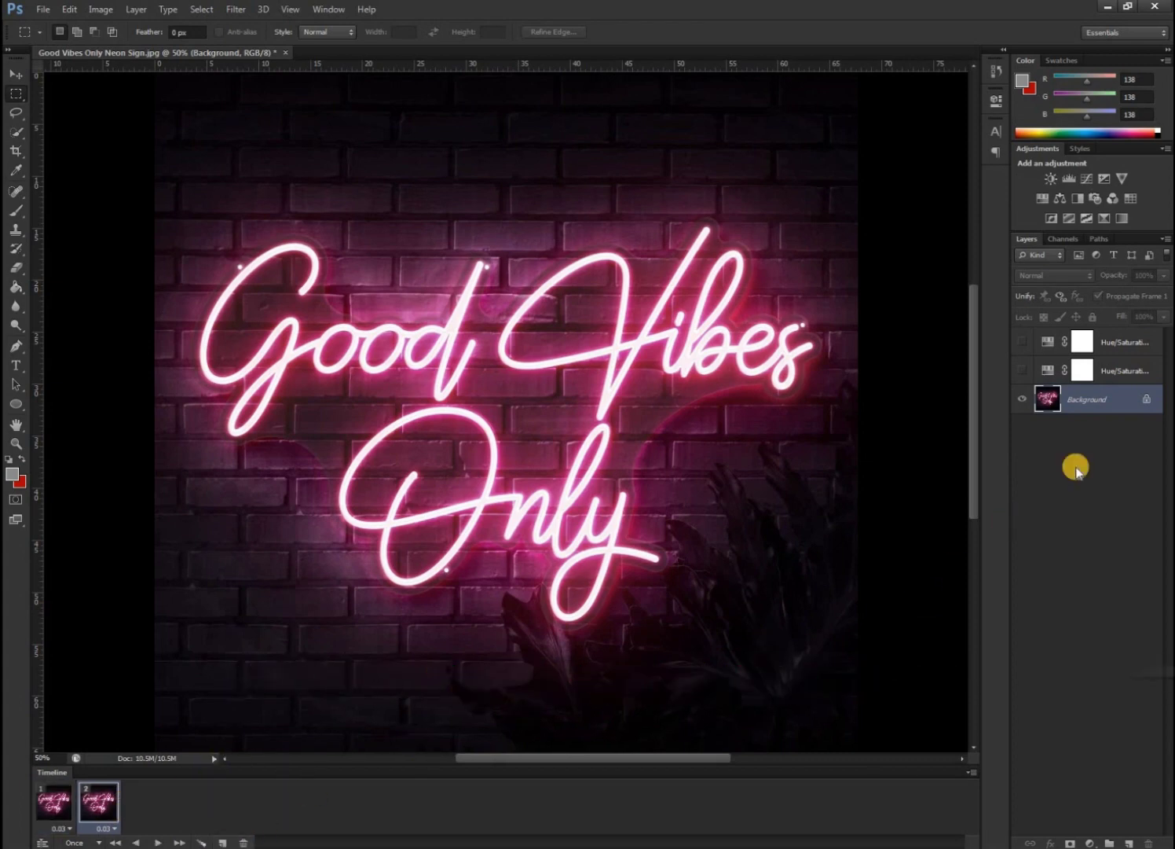
left_click(1024, 369)
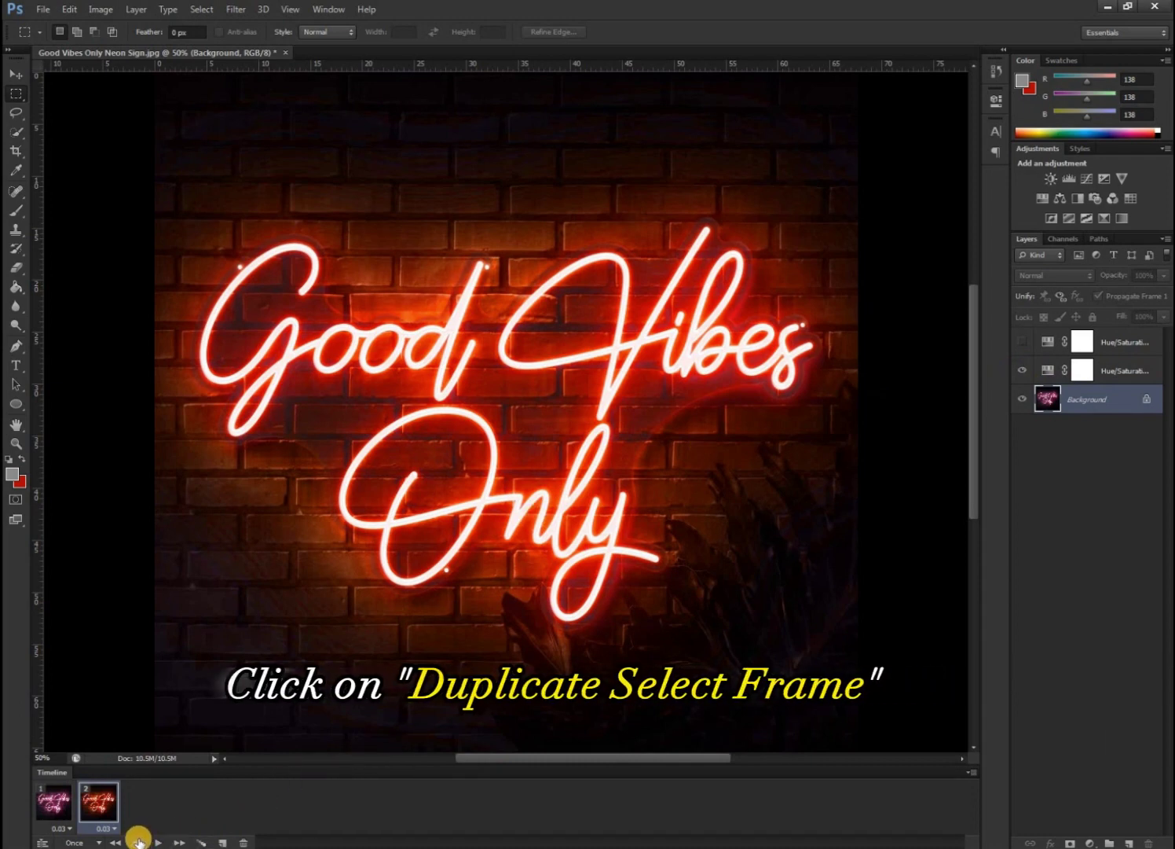
left_click(225, 842)
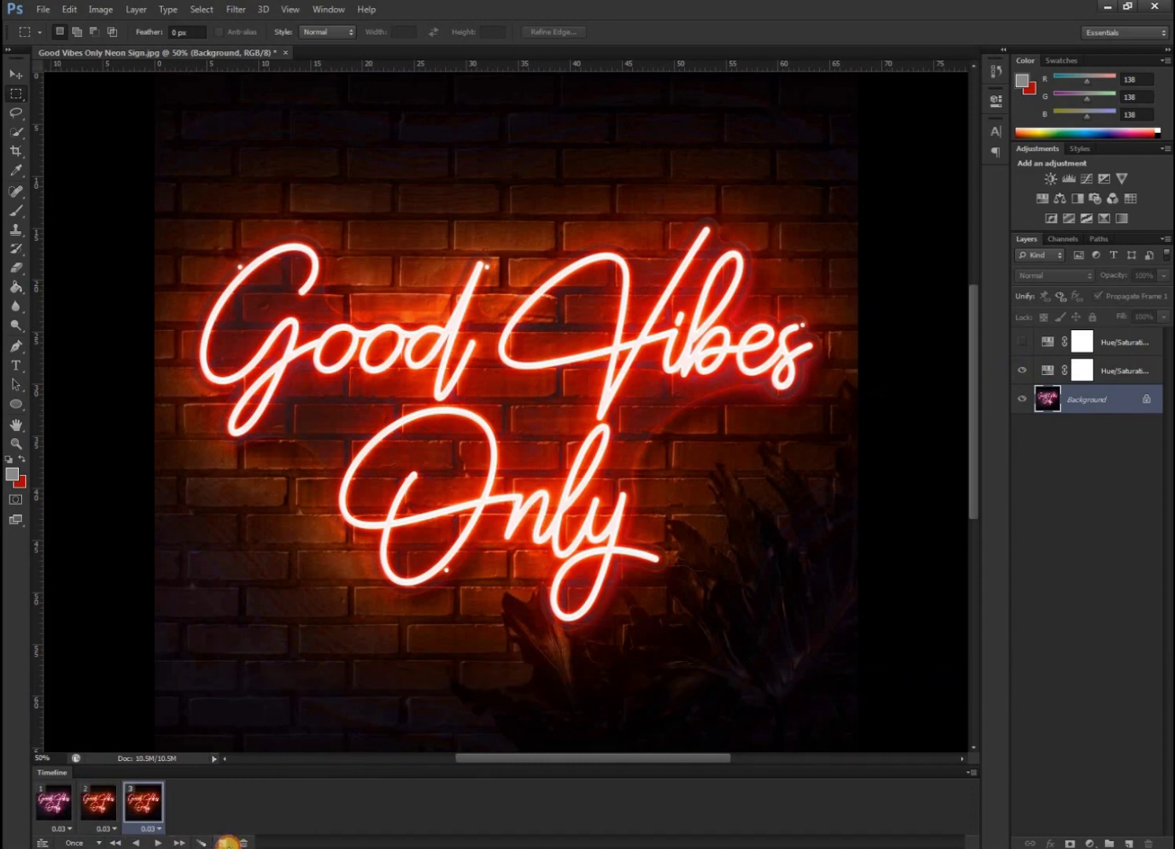
left_click(1022, 342)
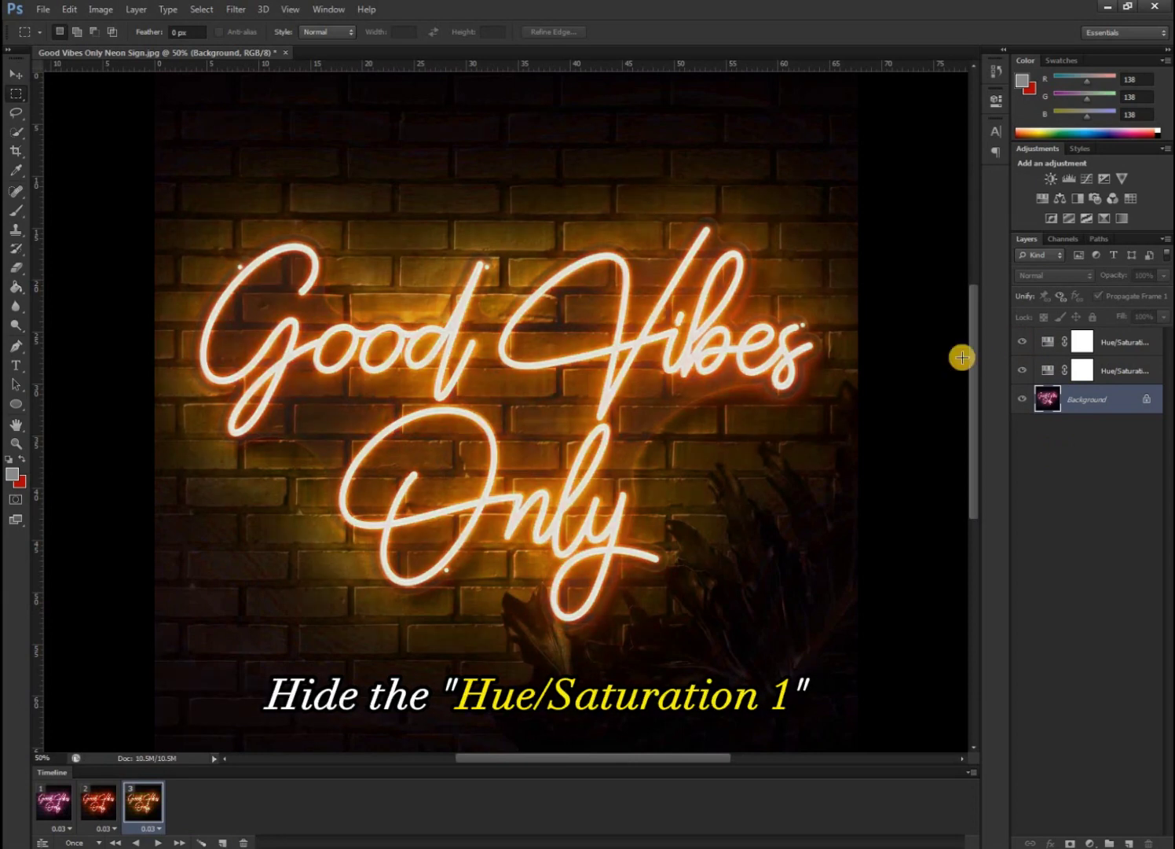
left_click(68, 817)
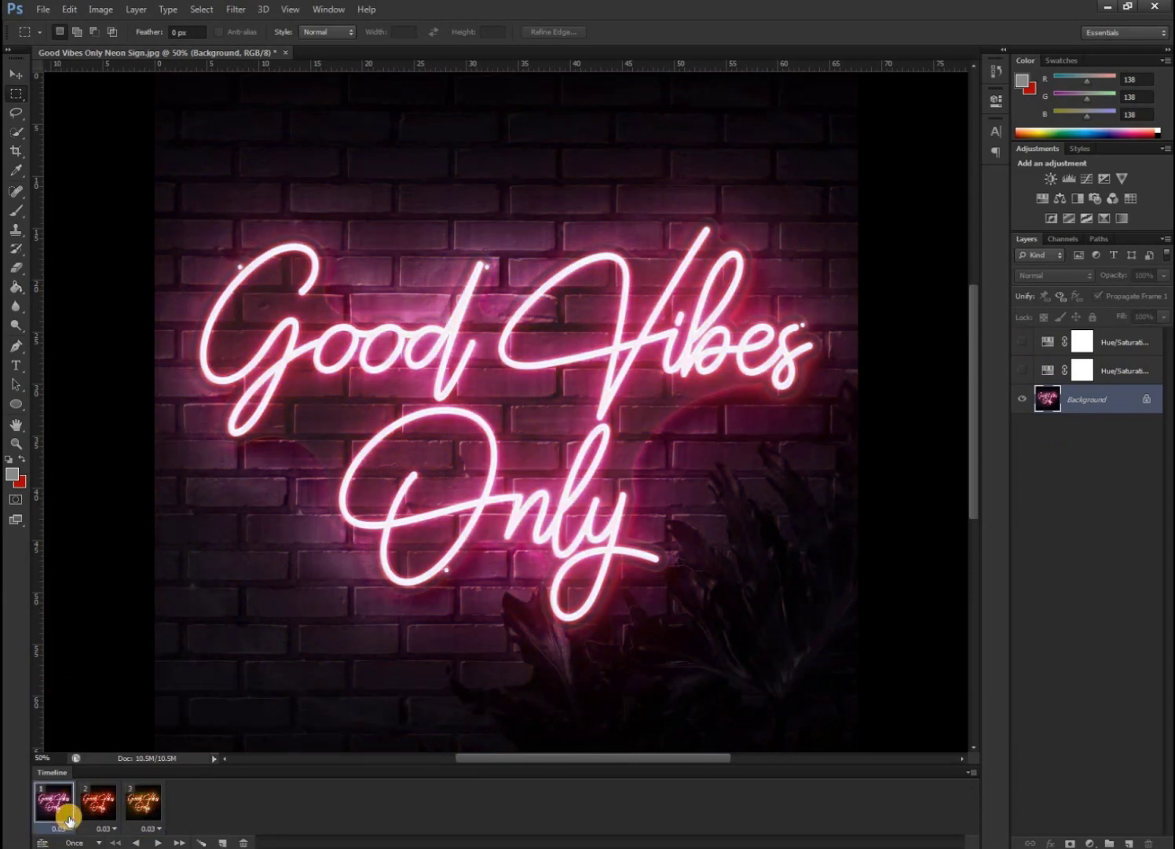
left_click(161, 843)
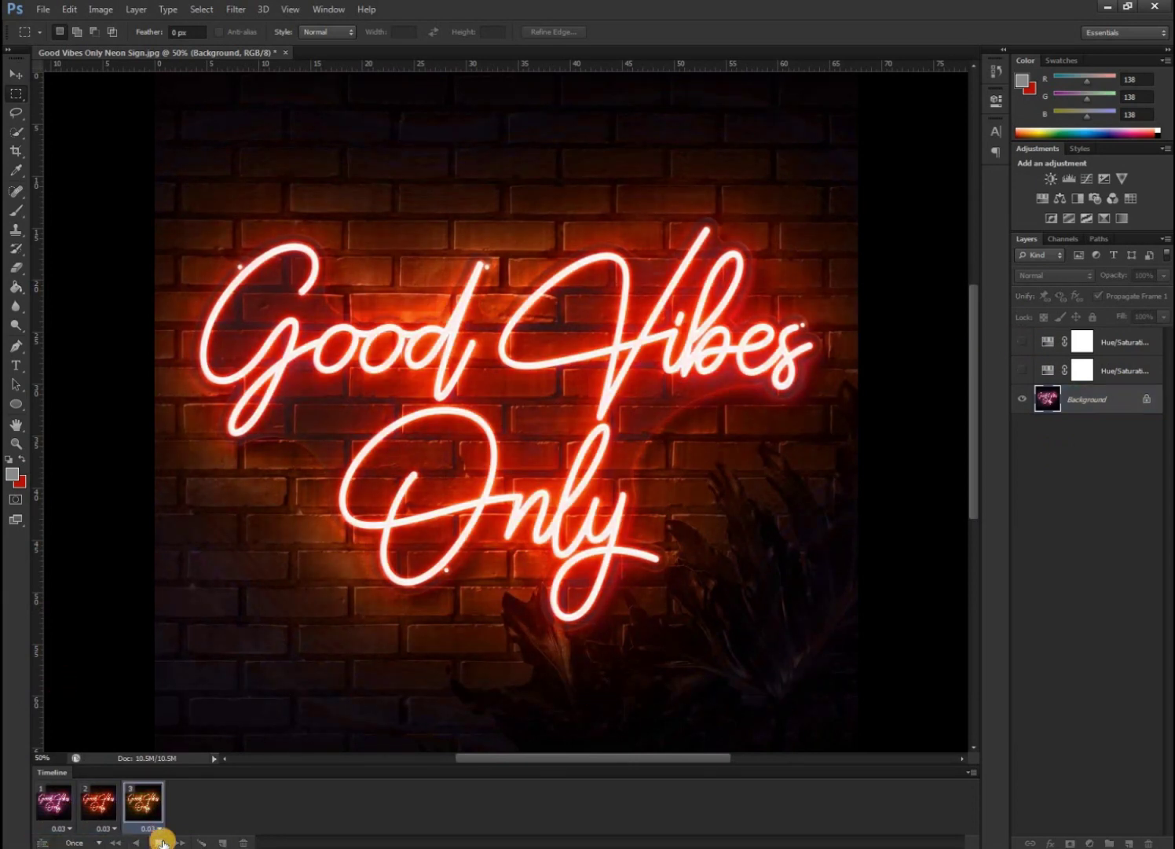
- Set the animation loop option to Forever and play it to test
left_click(96, 843)
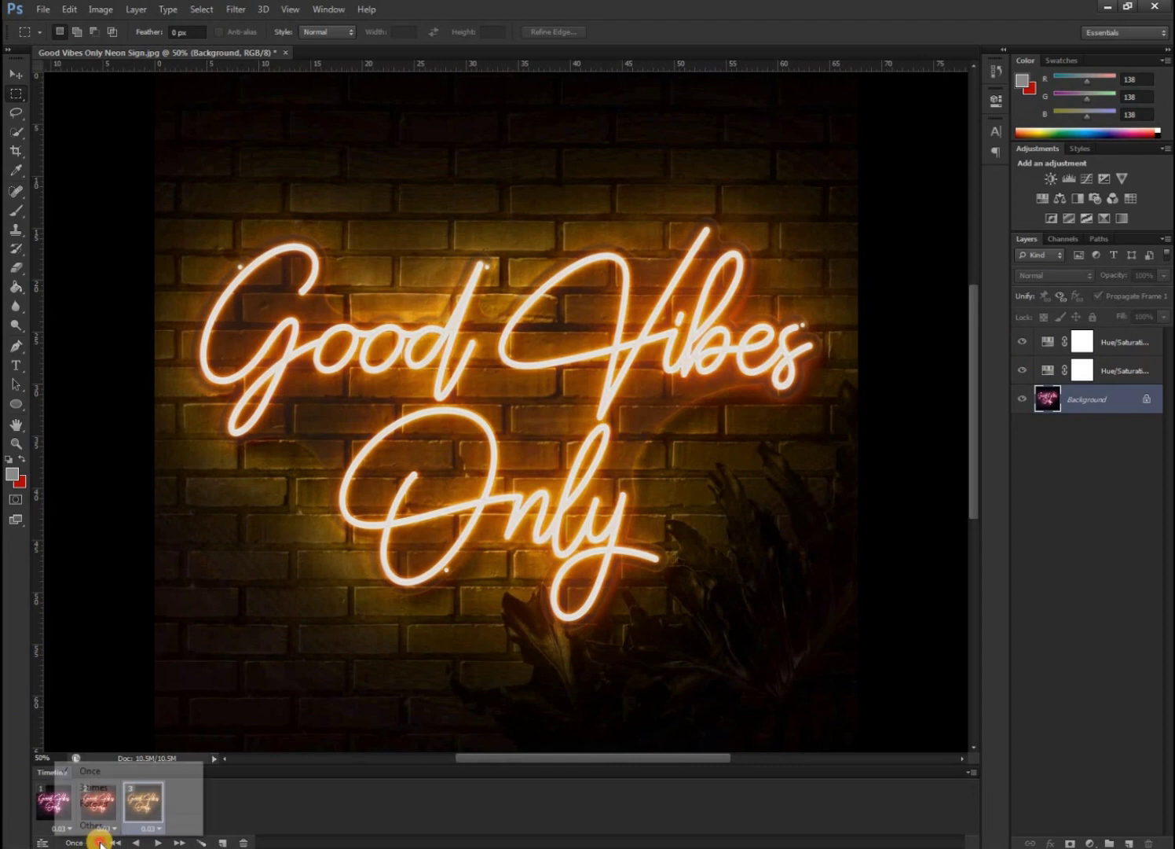
left_click(94, 803)
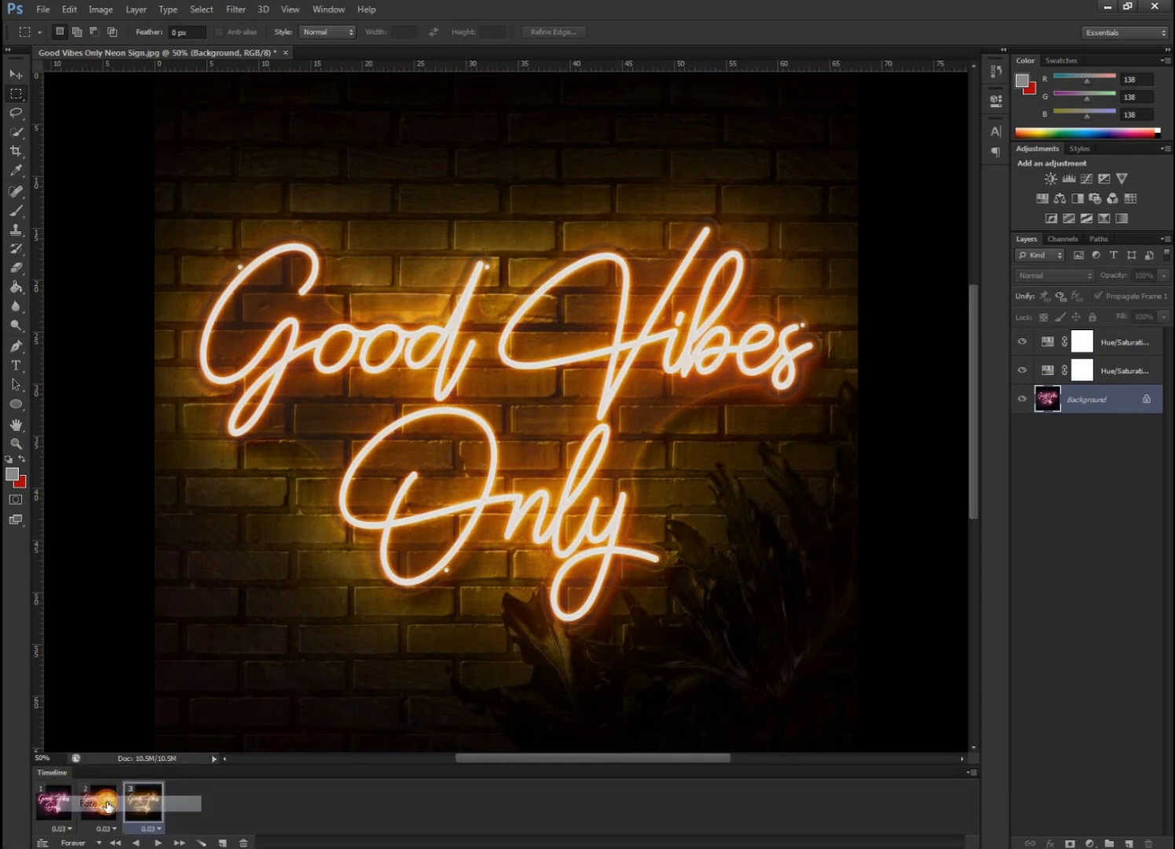
left_click(155, 843)
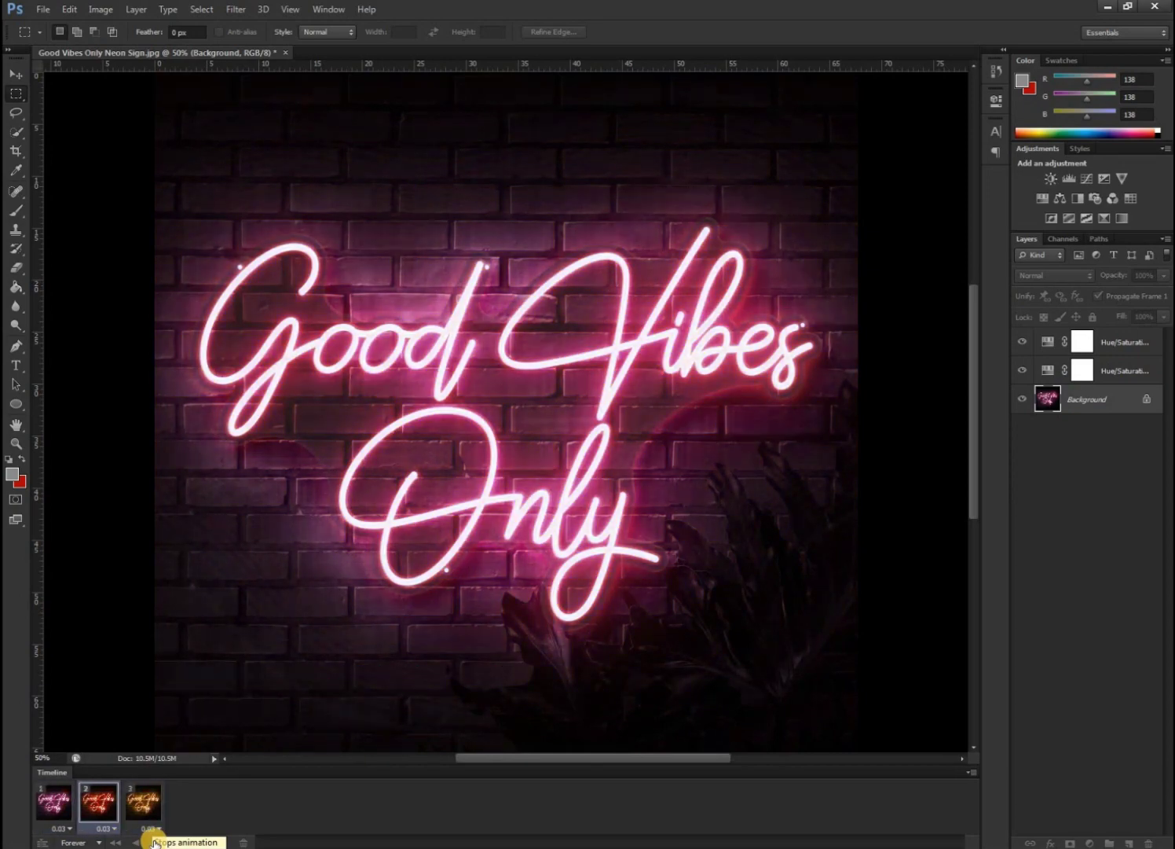
left_click(155, 842)
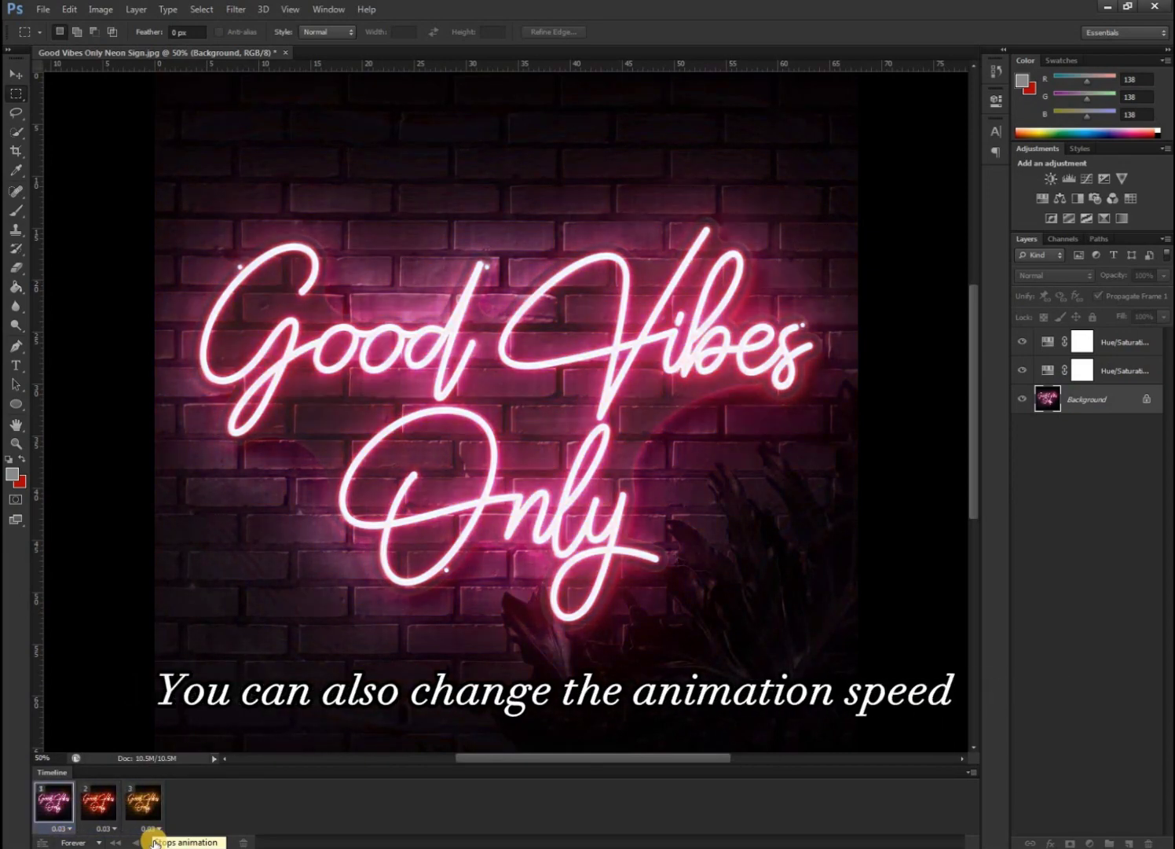
left_click(155, 843)
- Give all three frames a 1-second delay, play to check the timing, then stop playback
left_click(159, 828)
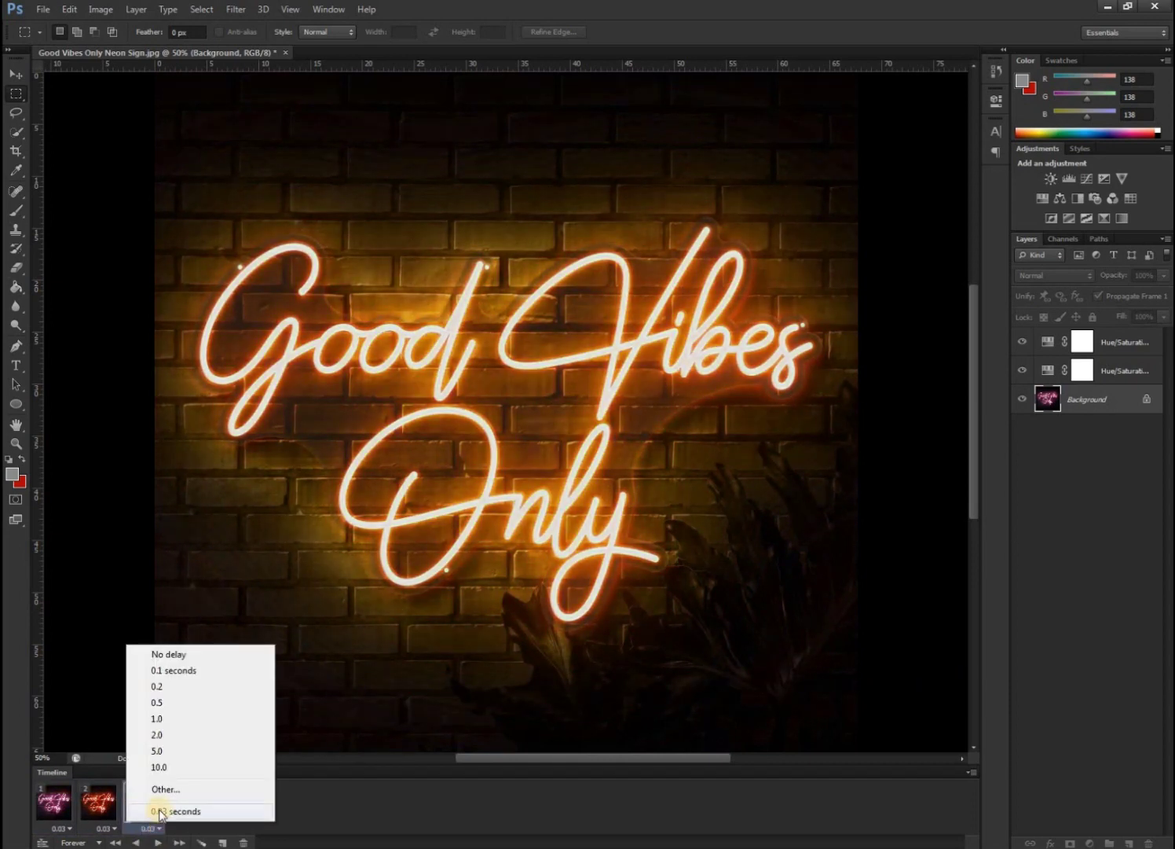
left_click(300, 801)
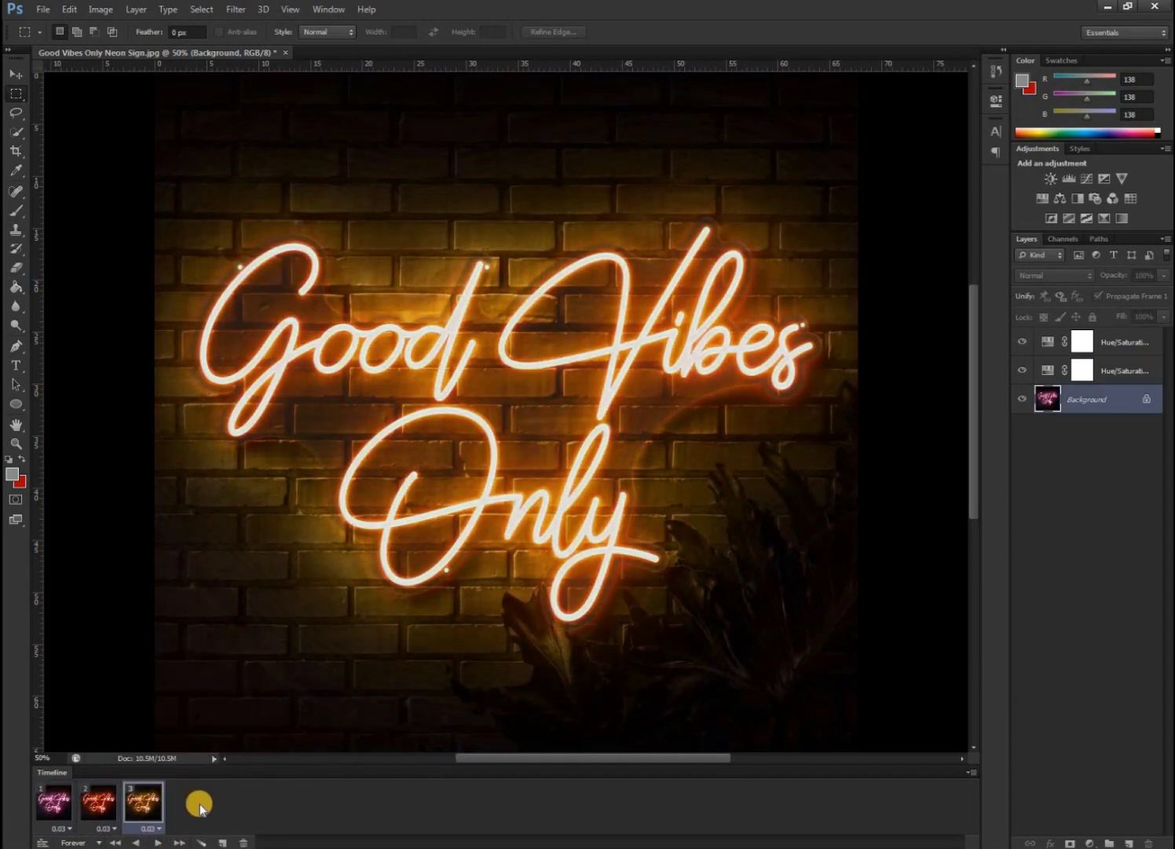
left_click(63, 803)
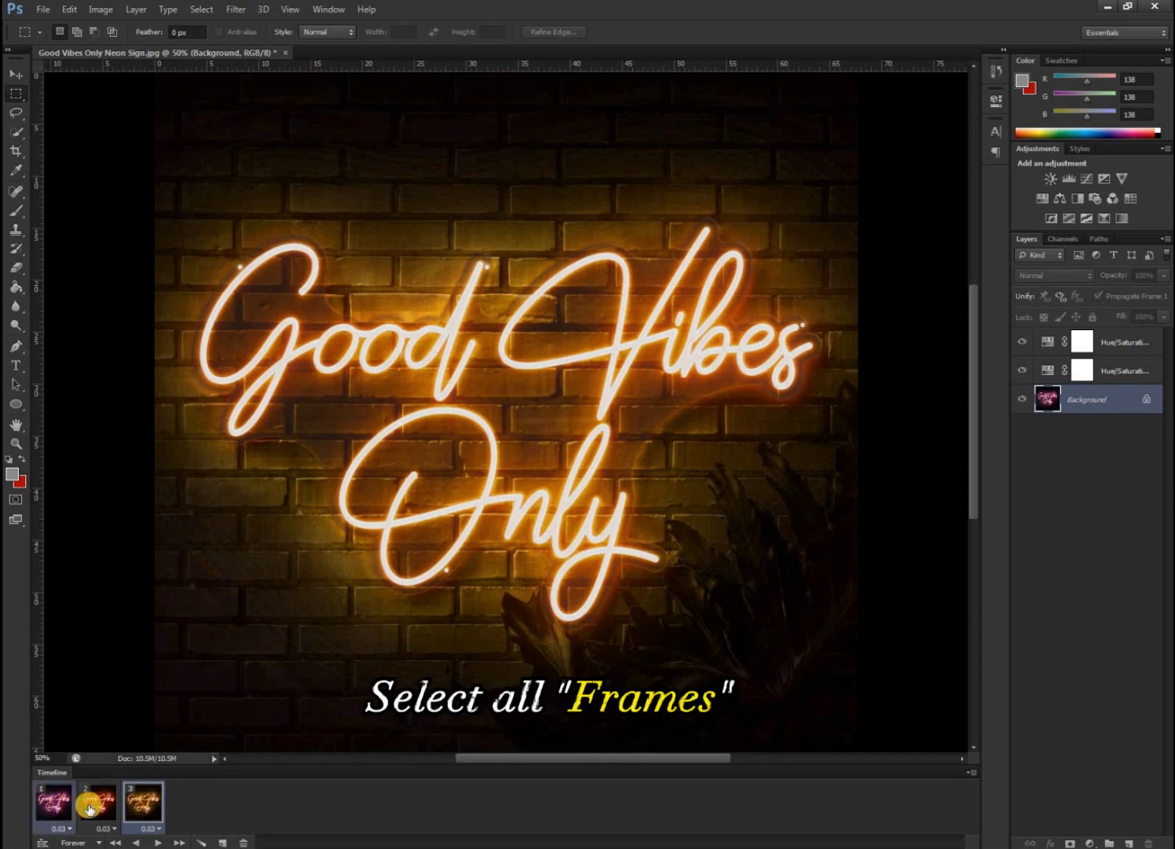
left_click(142, 813, "shift")
left_click(159, 829)
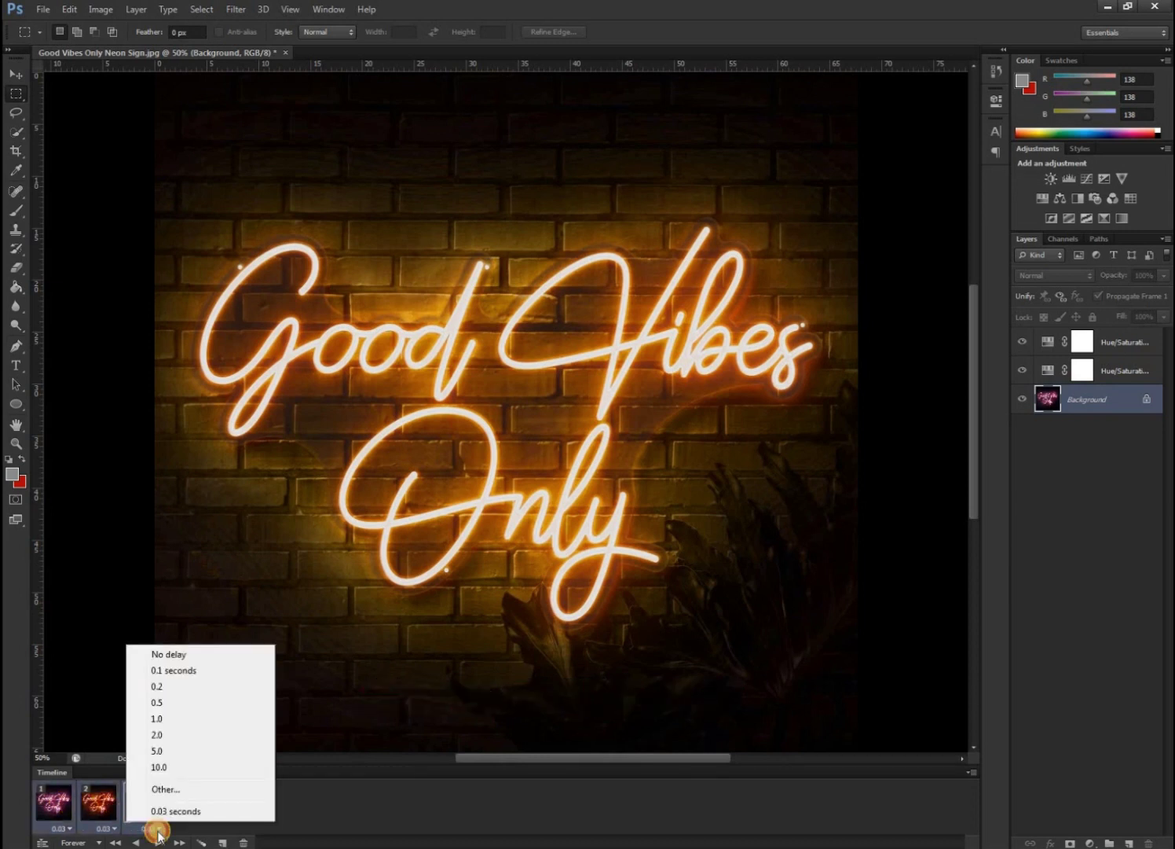
left_click(176, 719)
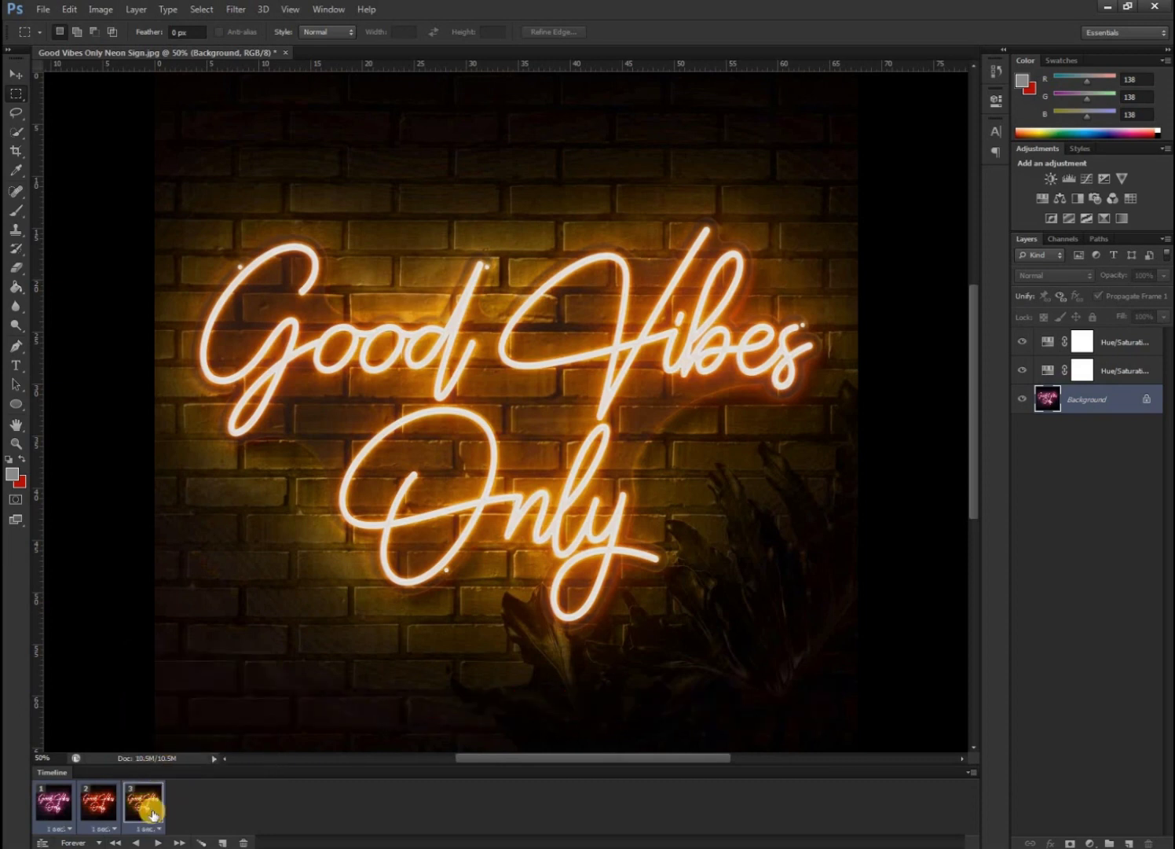
left_click(161, 842)
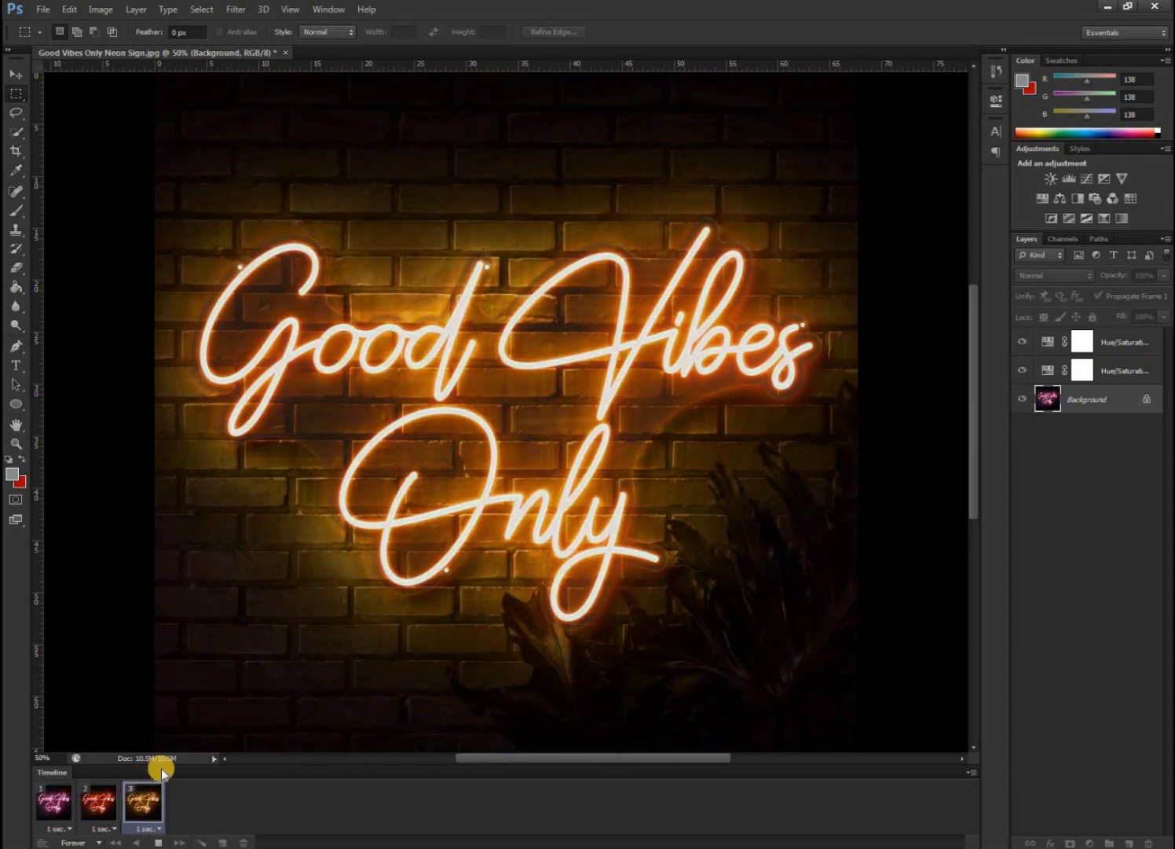
left_click(970, 773)
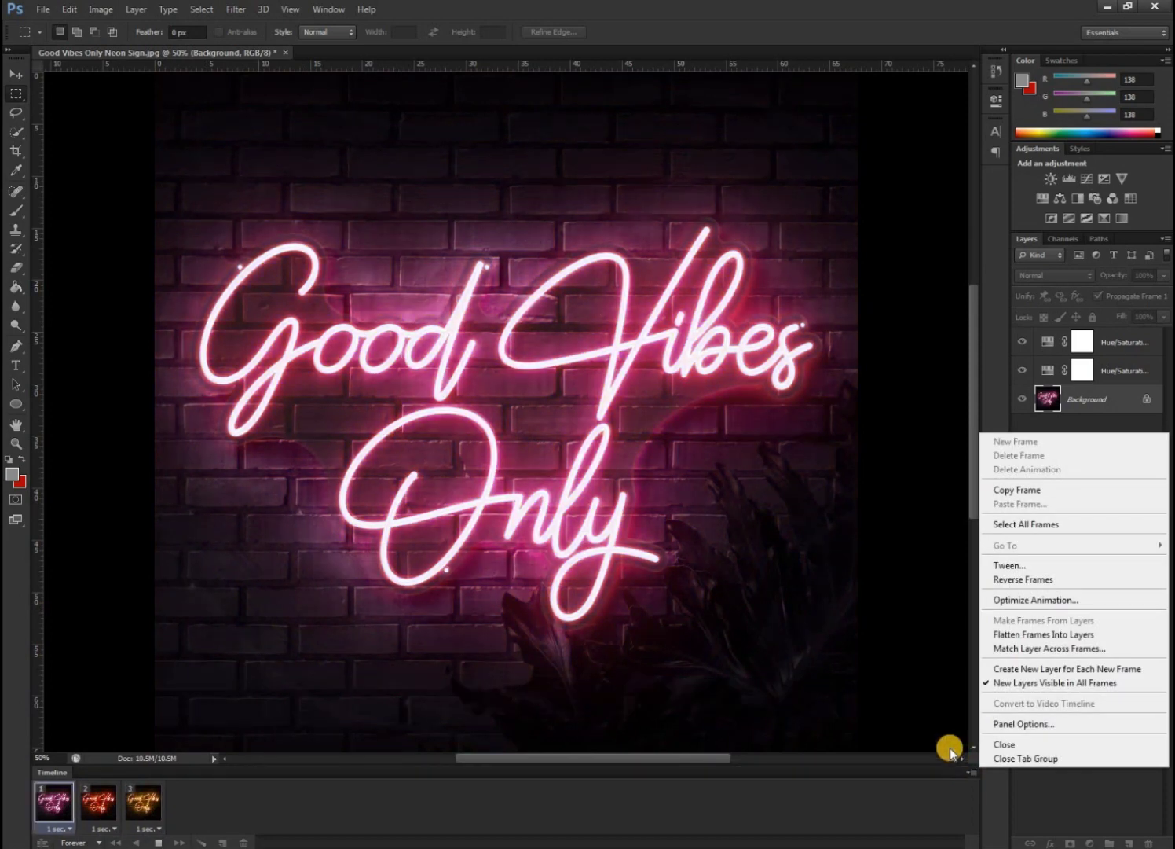
left_click(933, 693)
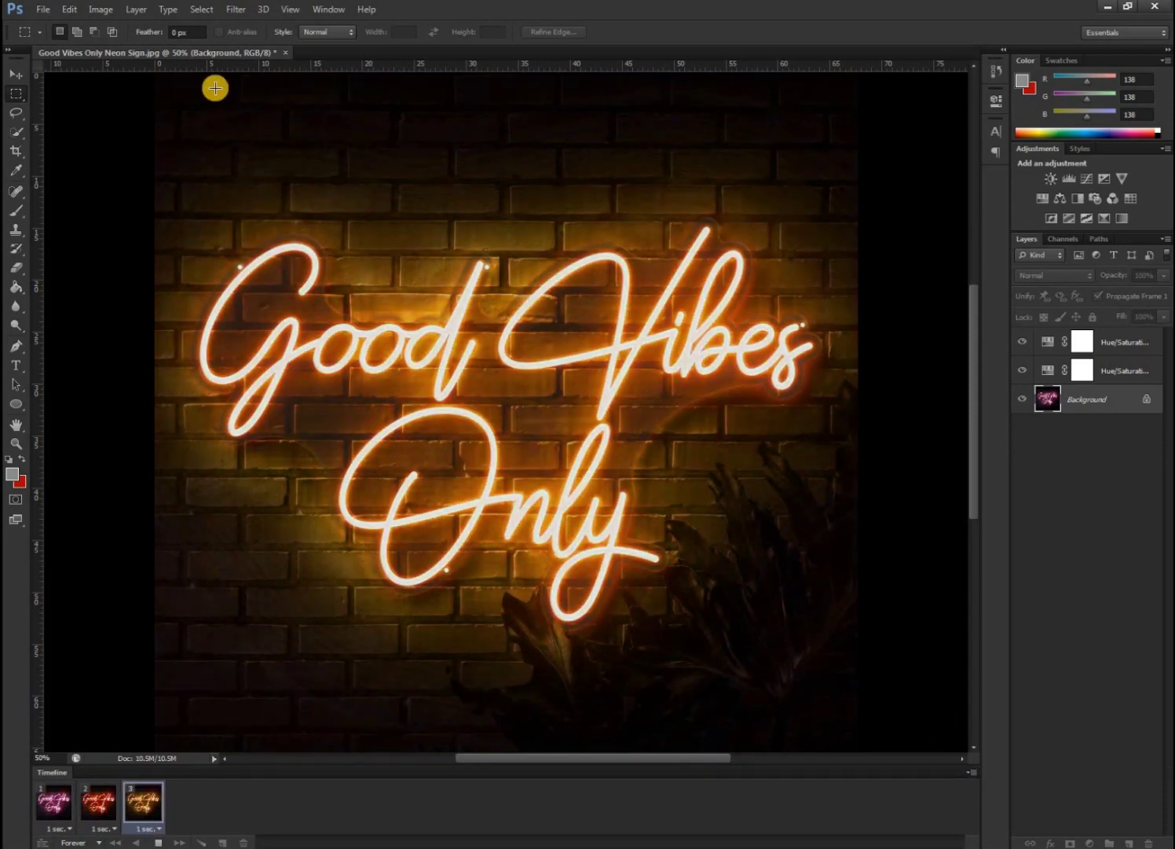
left_click(108, 802)
left_click(158, 842)
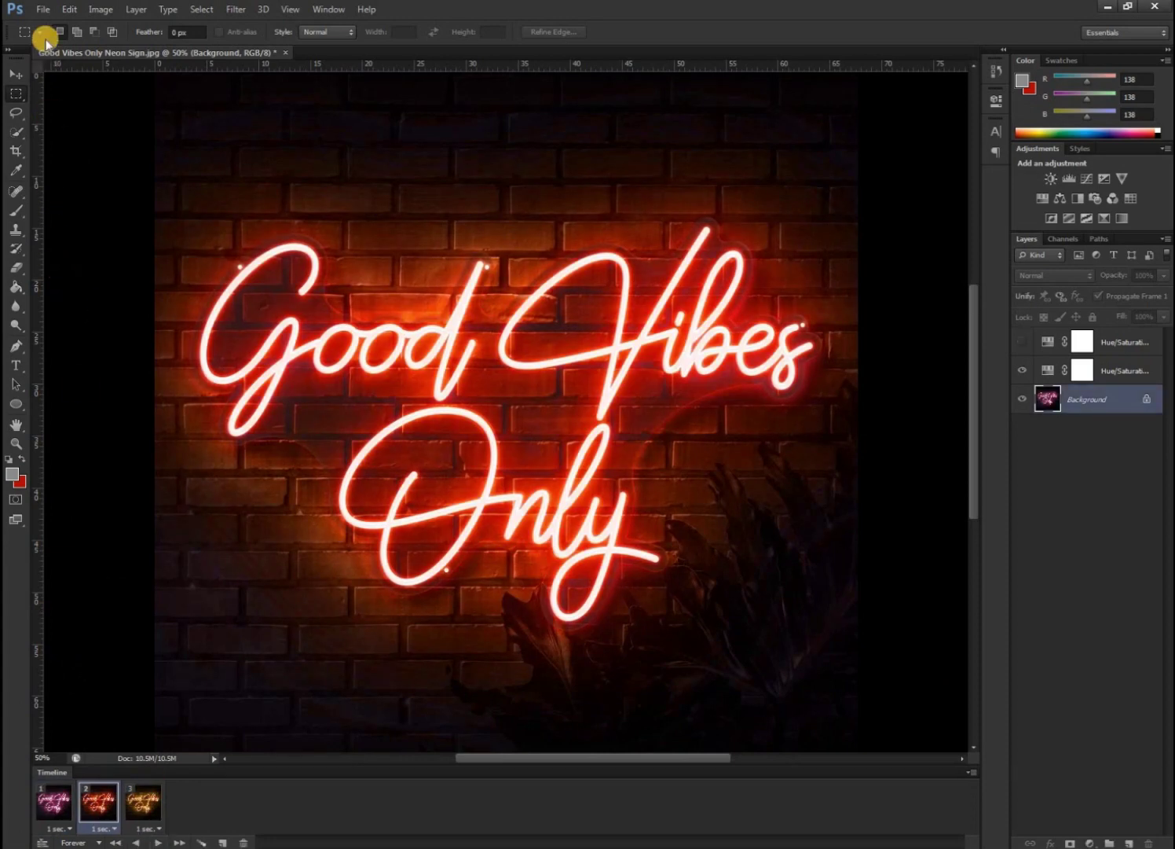
left_click(43, 10)
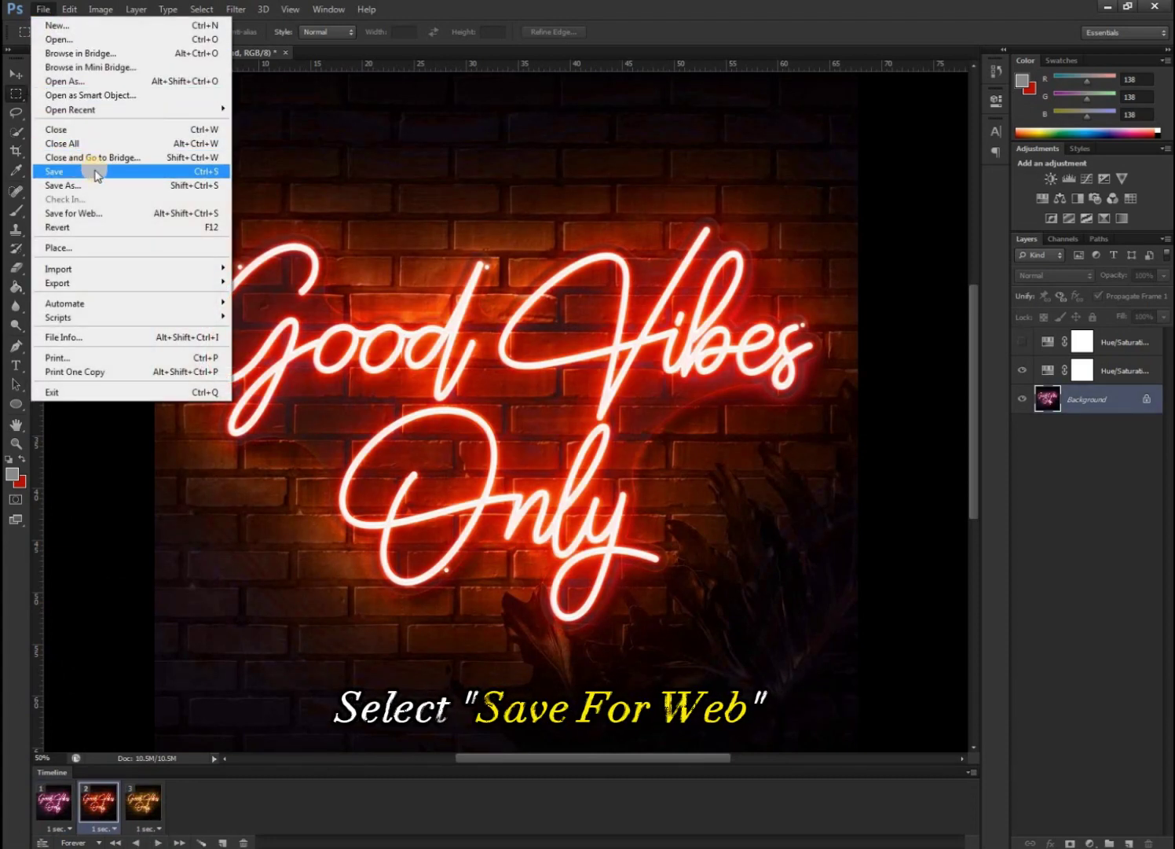
- Open Save for Web with the preview fit on screen and play the GIF frames
left_click(227, 216)
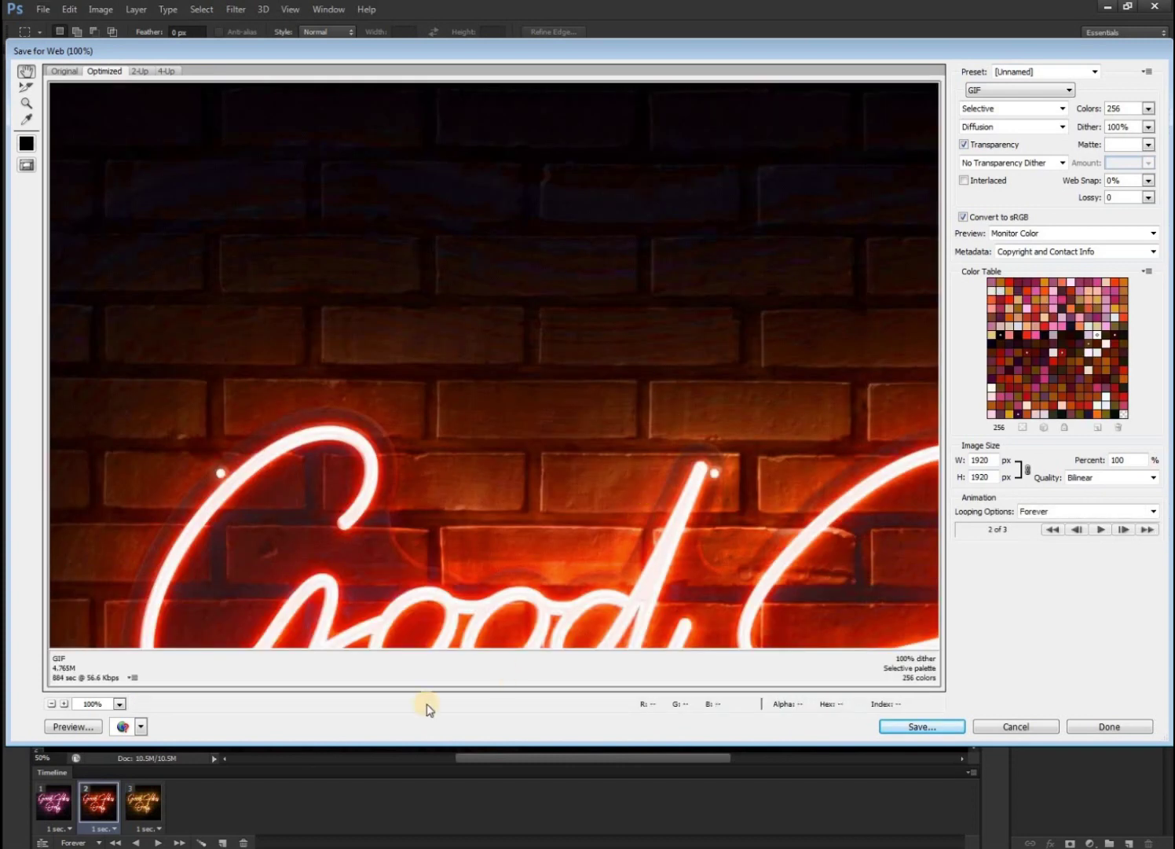
left_click(119, 704)
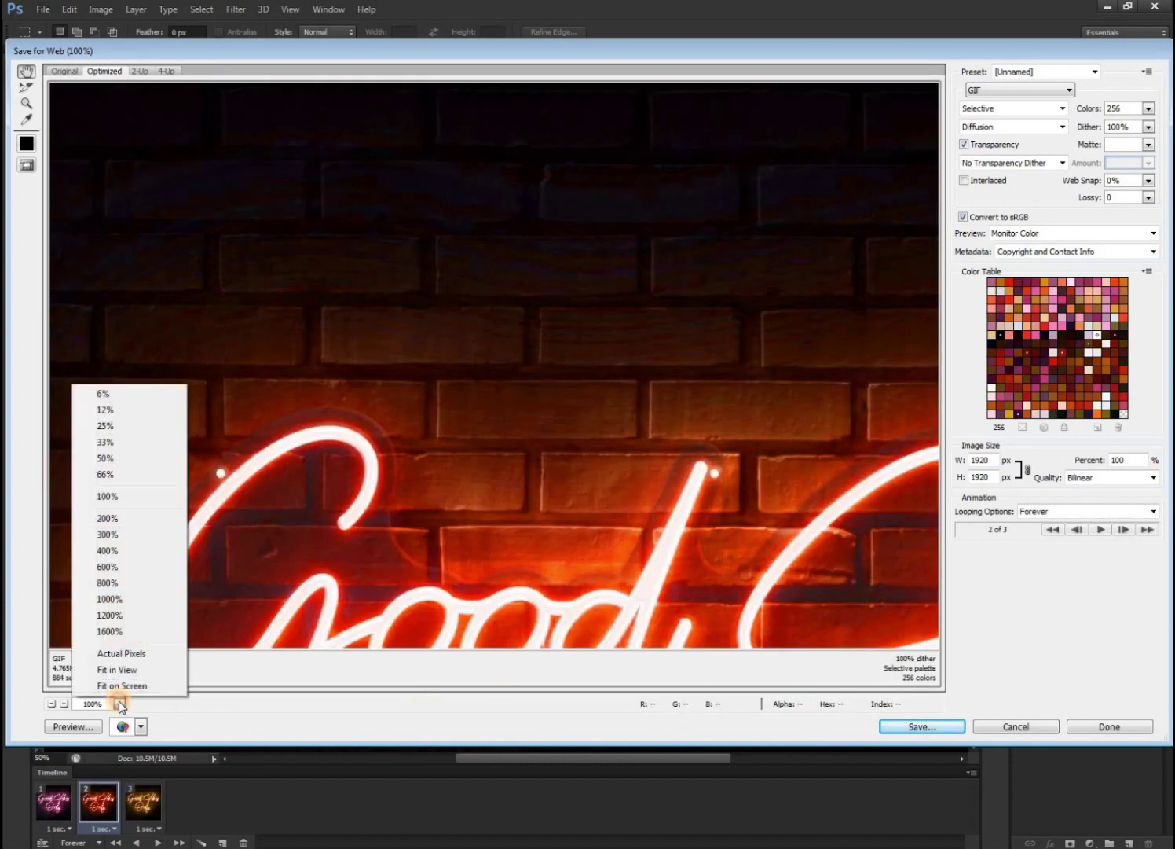
left_click(123, 686)
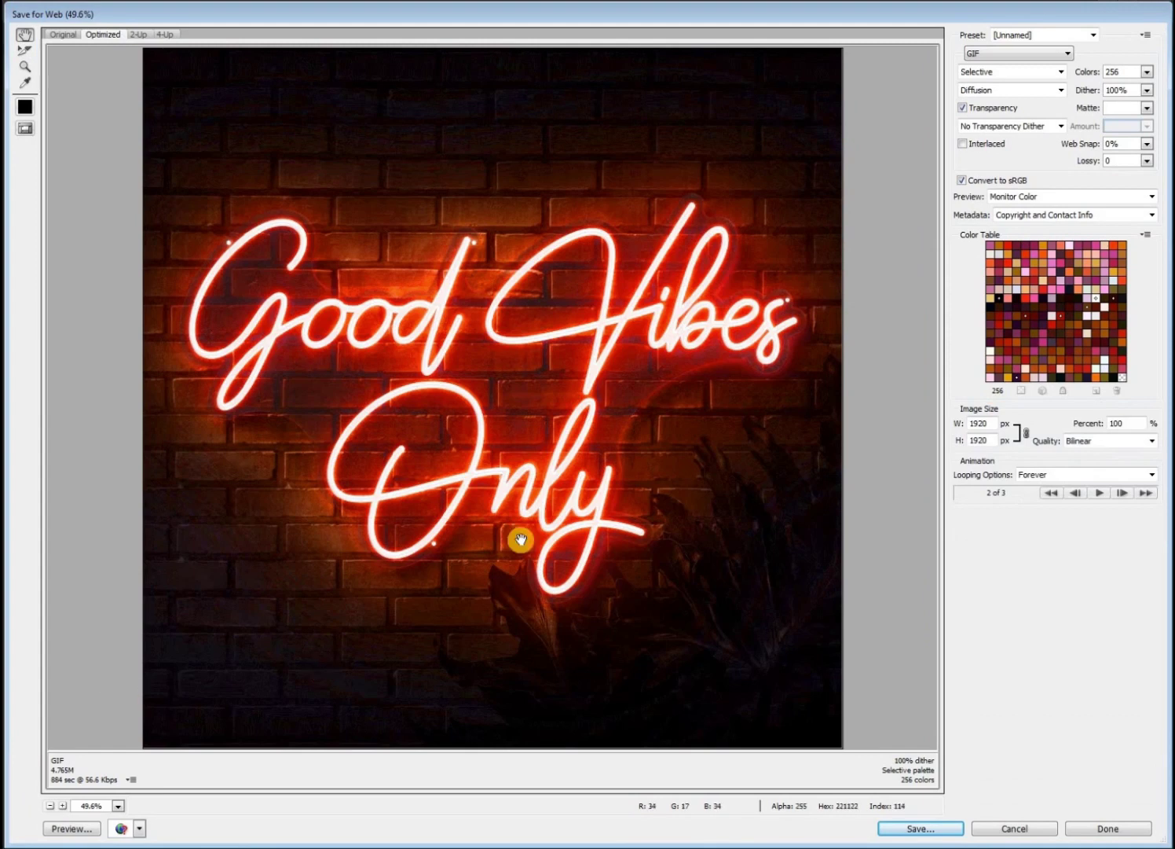
left_click(1100, 494)
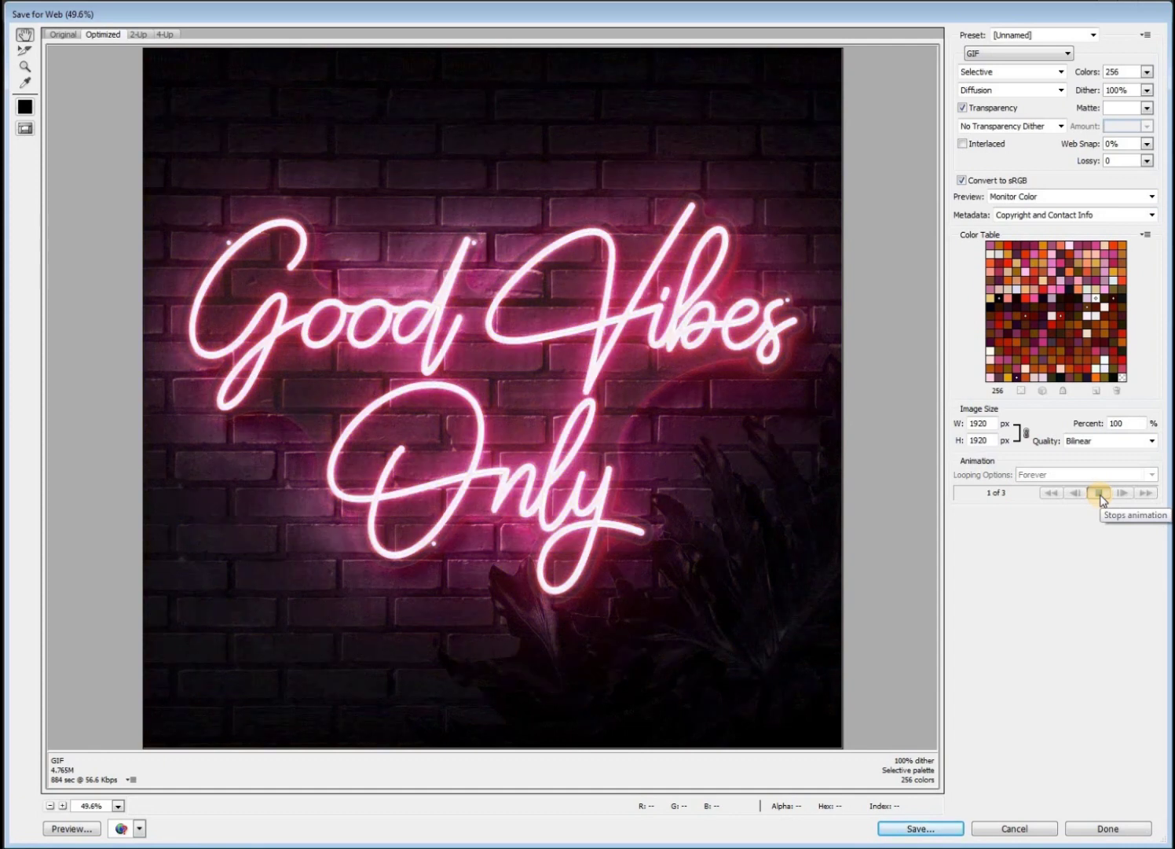
left_click(1099, 494)
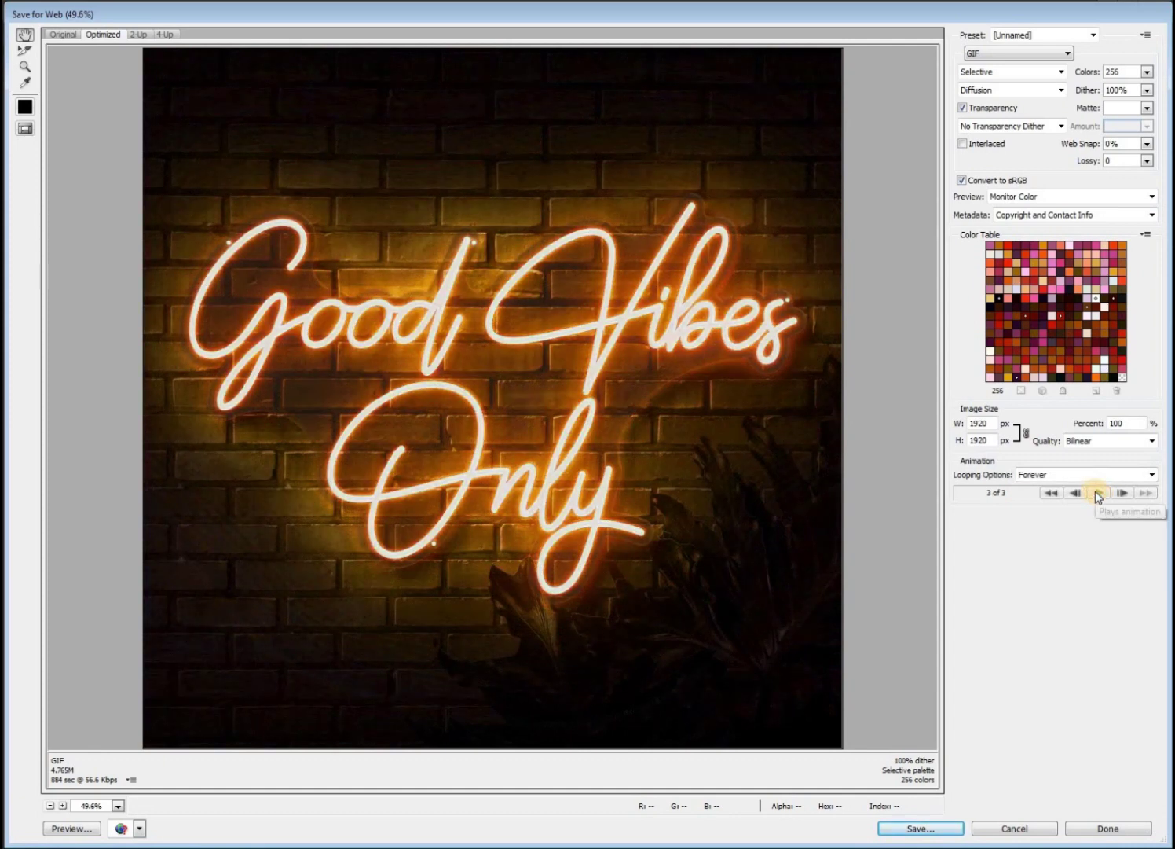
left_click(1048, 55)
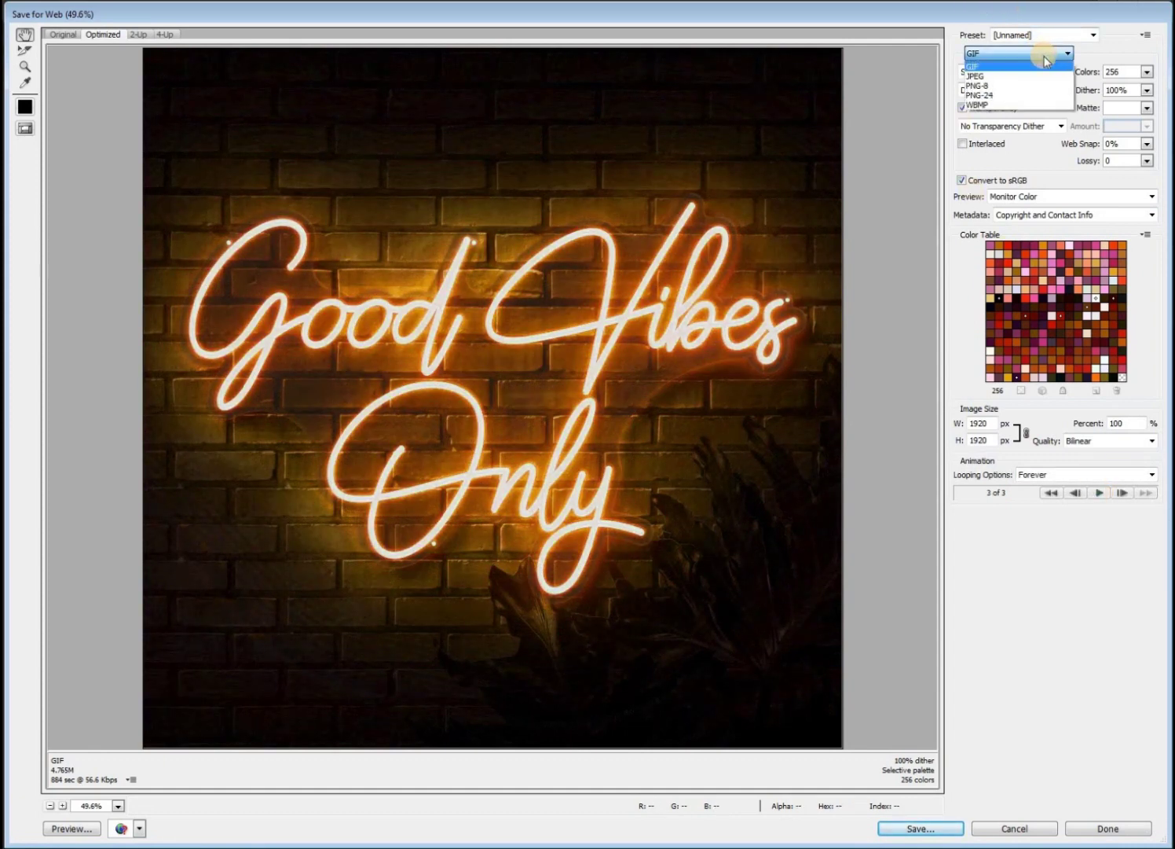
left_click(1056, 67)
left_click(1061, 71)
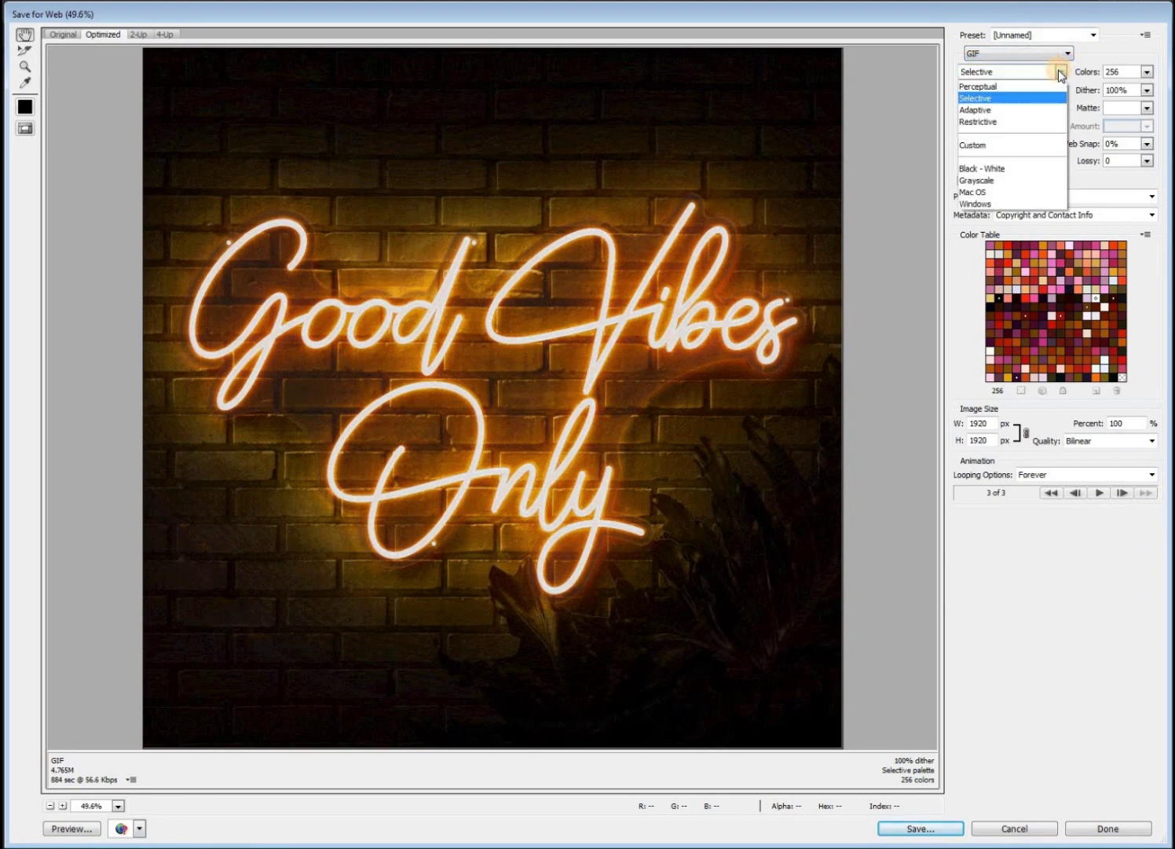
left_click(1058, 96)
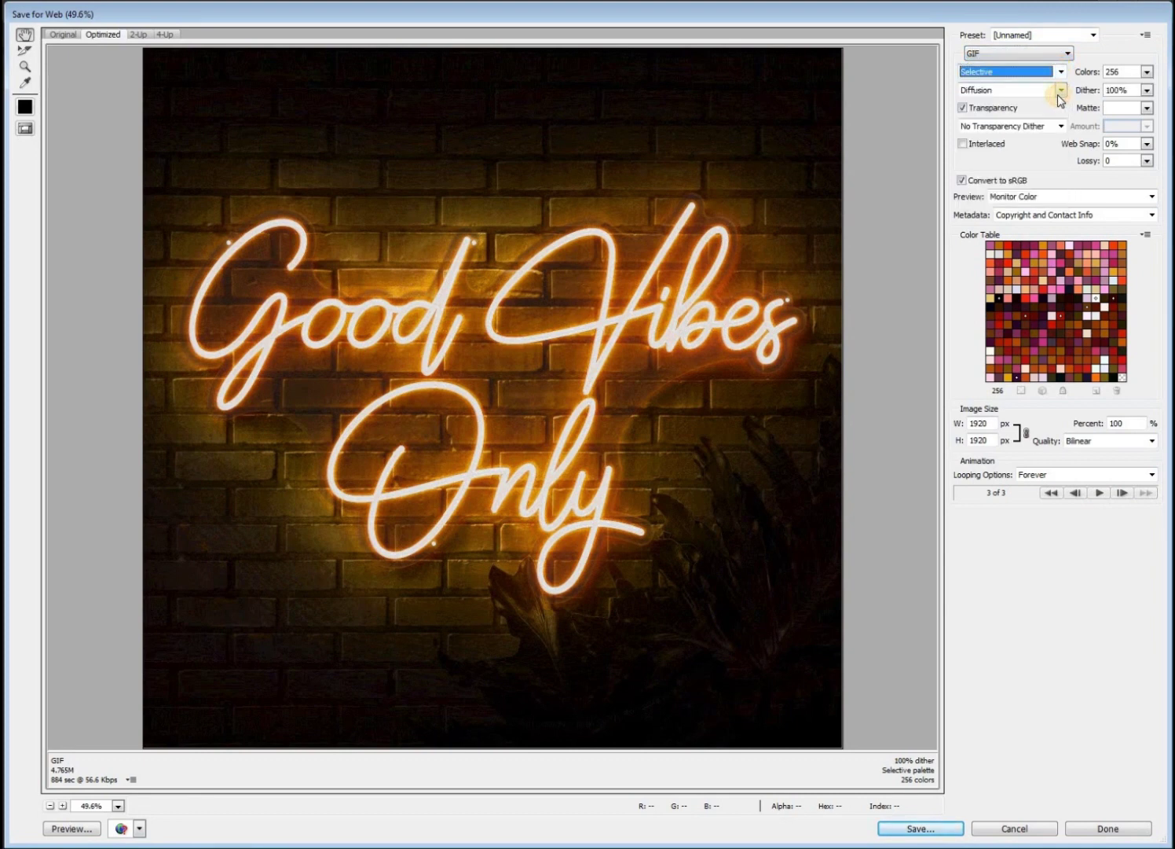
left_click(1147, 73)
left_click(1144, 201)
left_click(1114, 198)
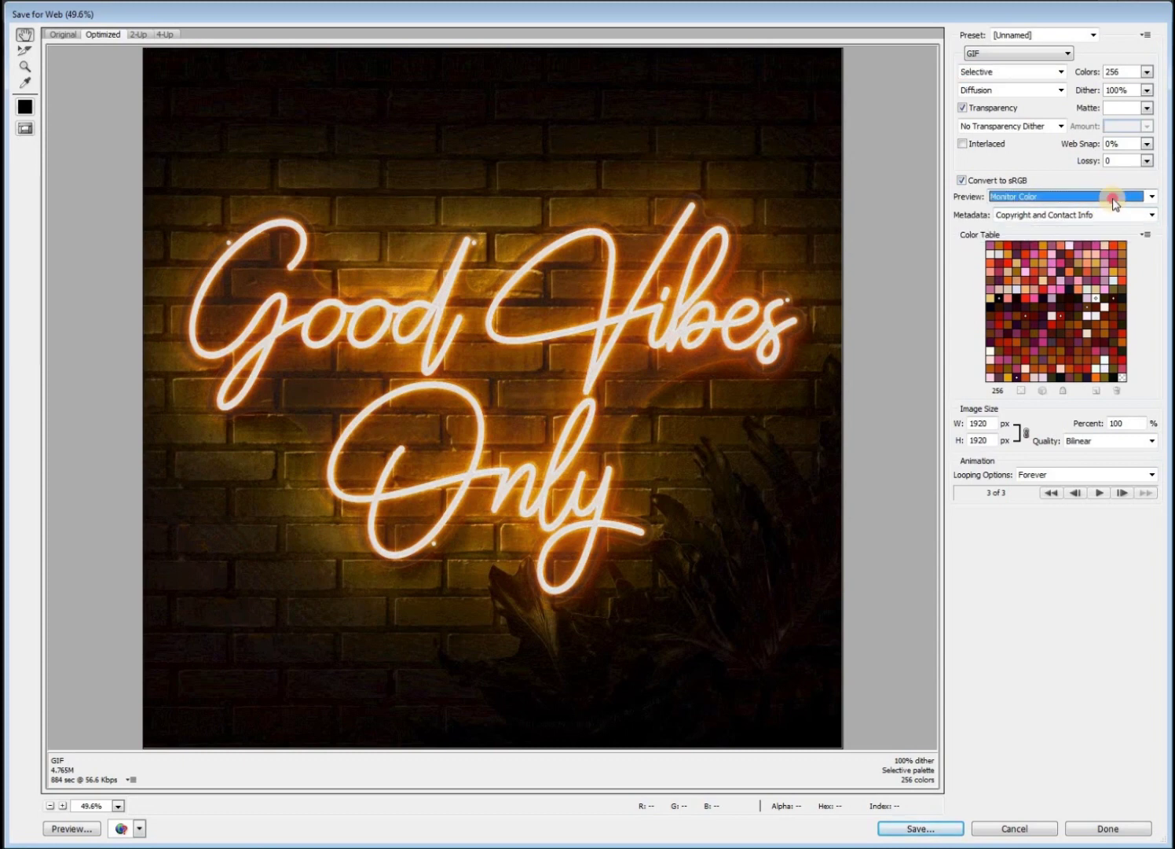
left_click(1110, 201)
double_click(979, 423)
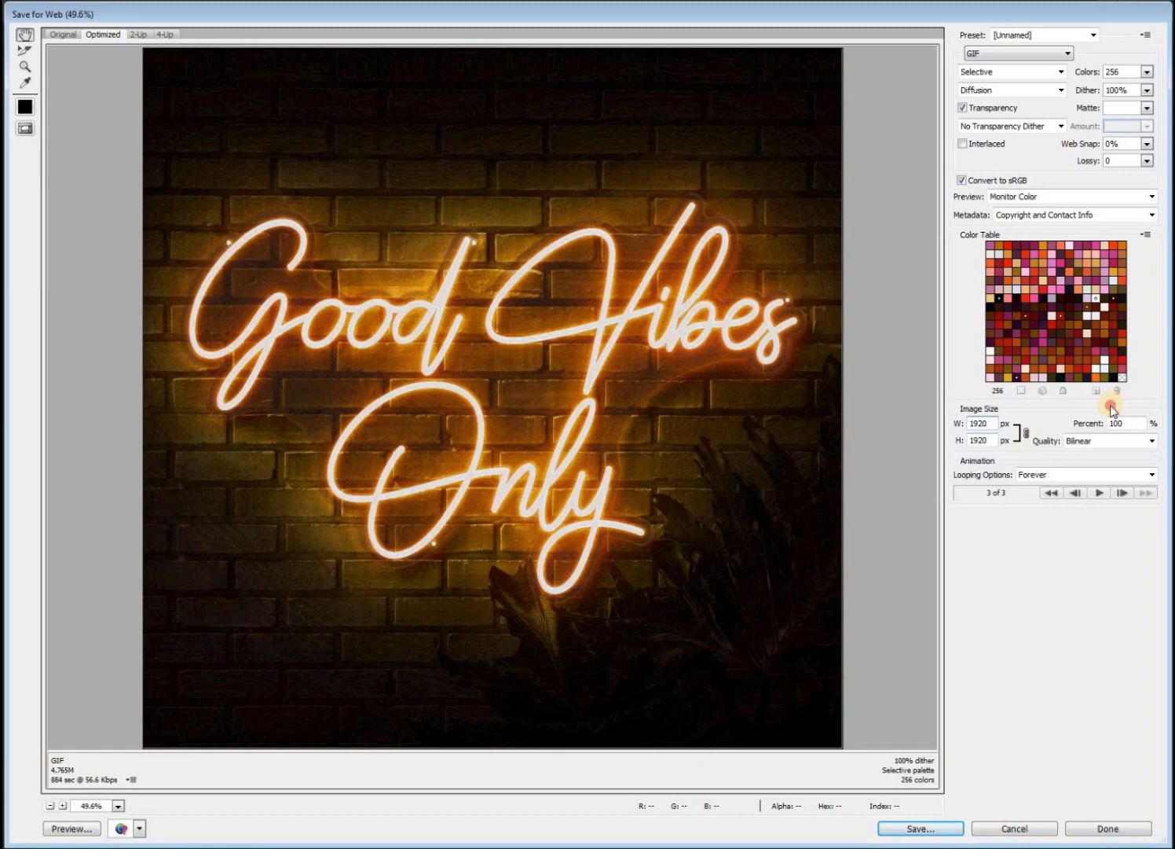
- Compare Bicubic Smoother, Bicubic Sharper and Nearest Neighbor, settle on Bilinear quality, and preview the loop
left_click(1107, 442)
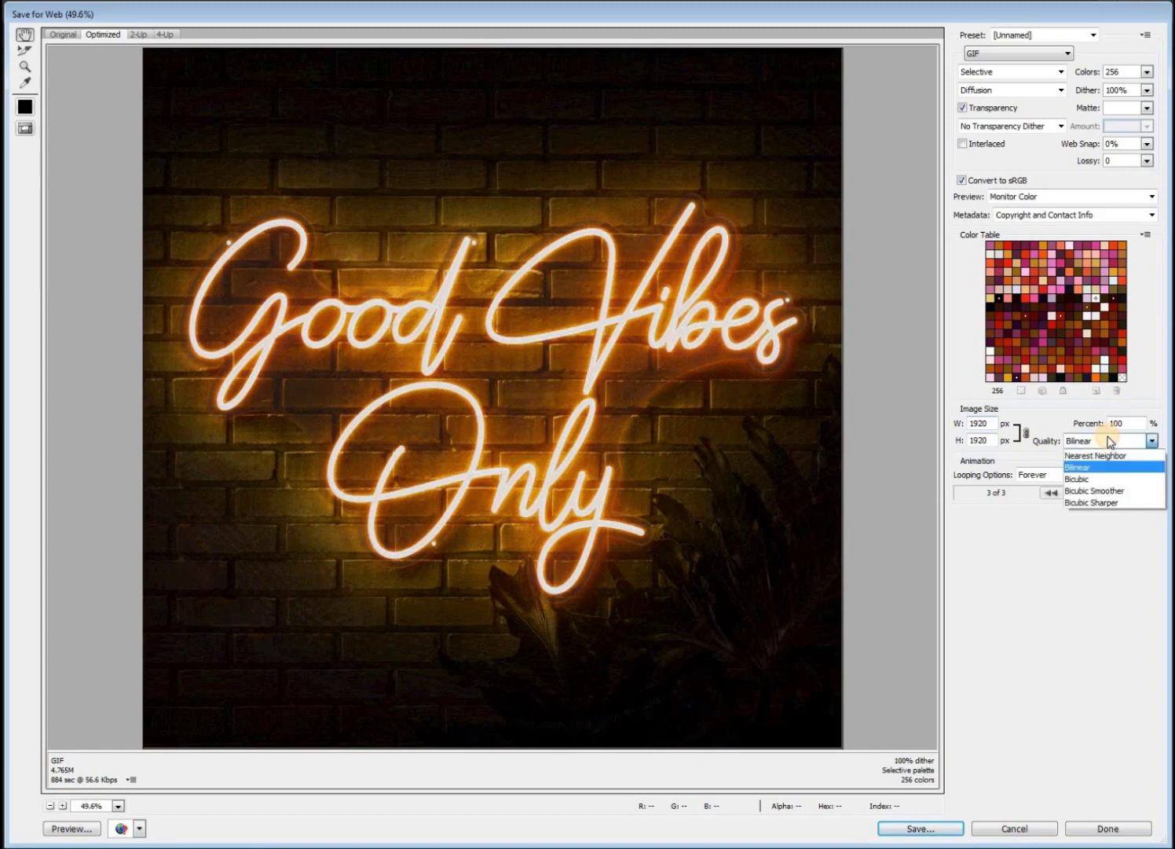
left_click(1136, 491)
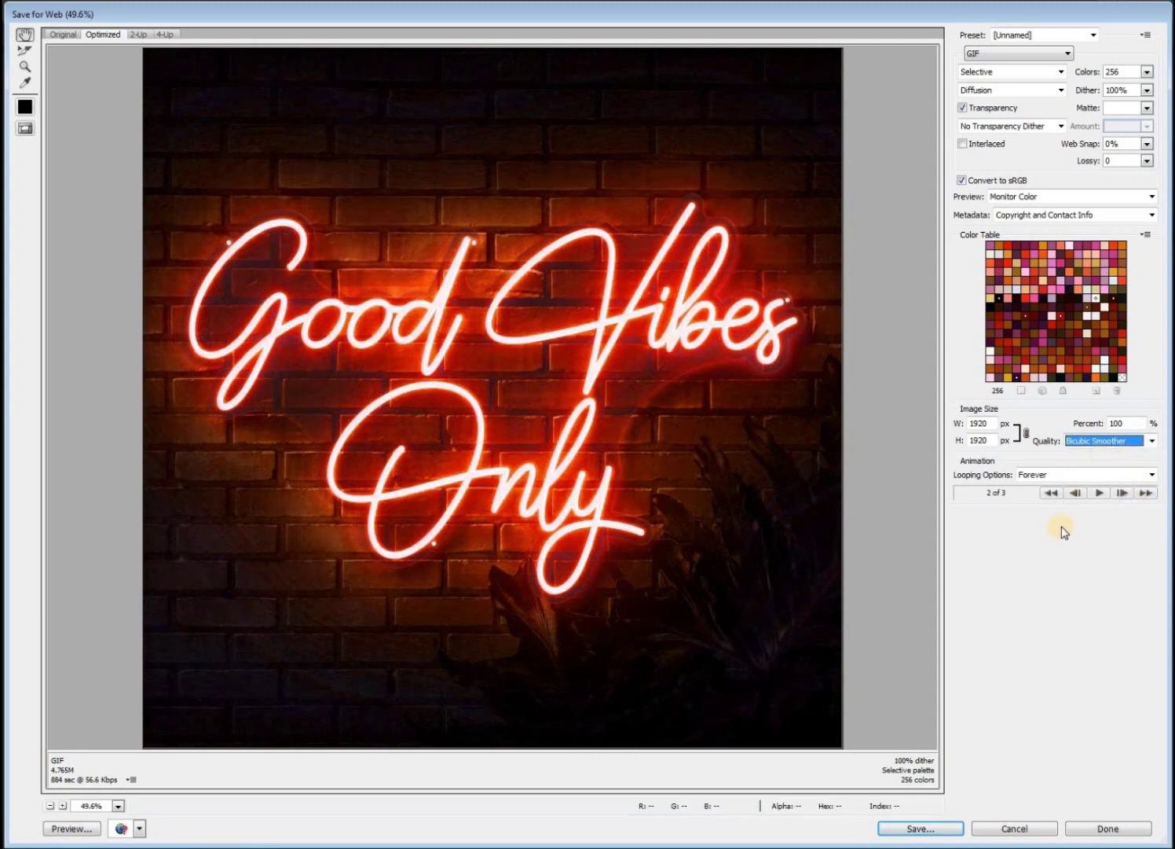
left_click(1098, 495)
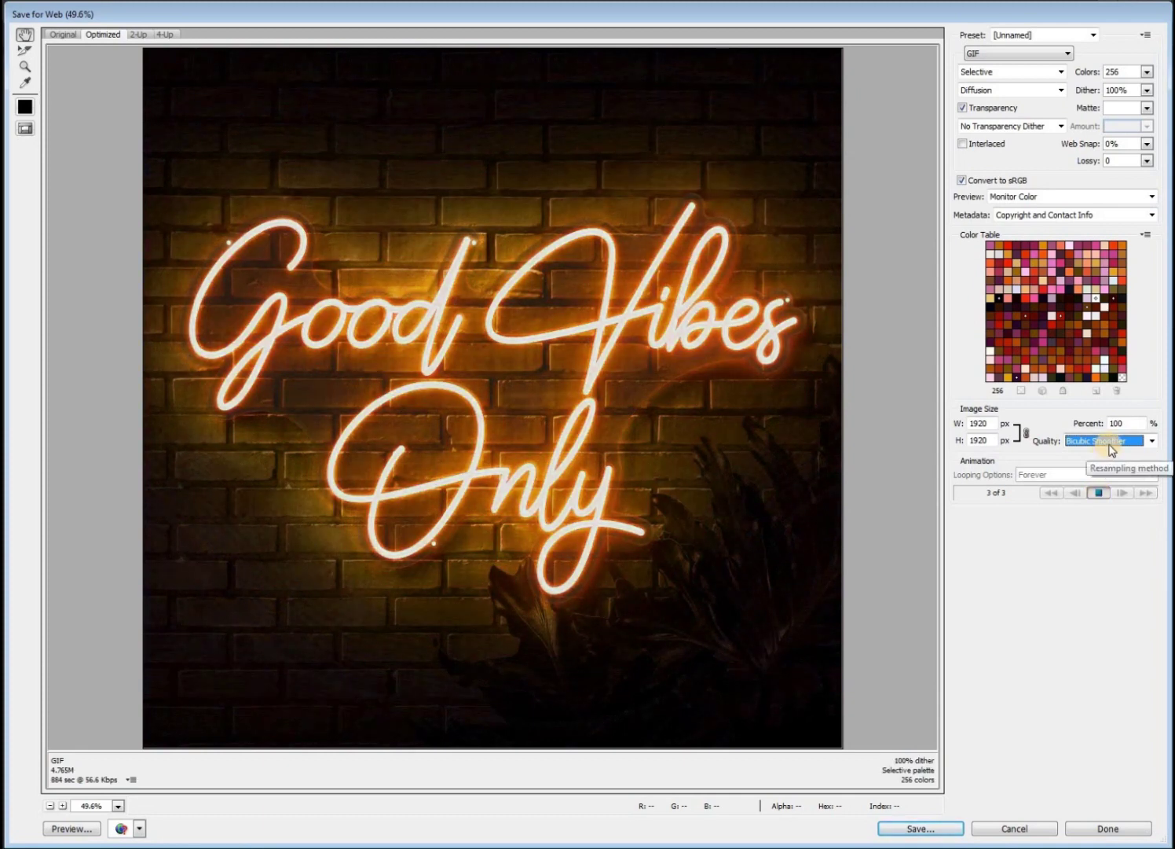
left_click(1115, 444)
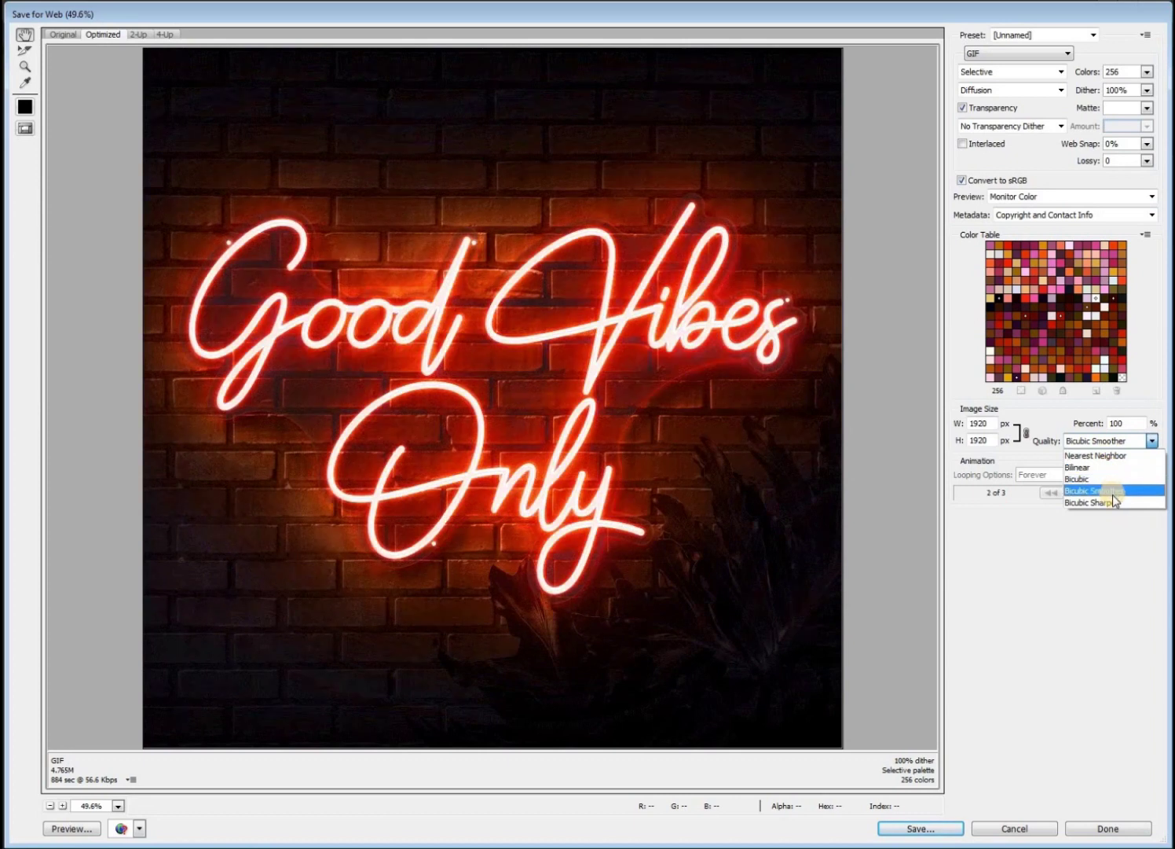
left_click(1116, 503)
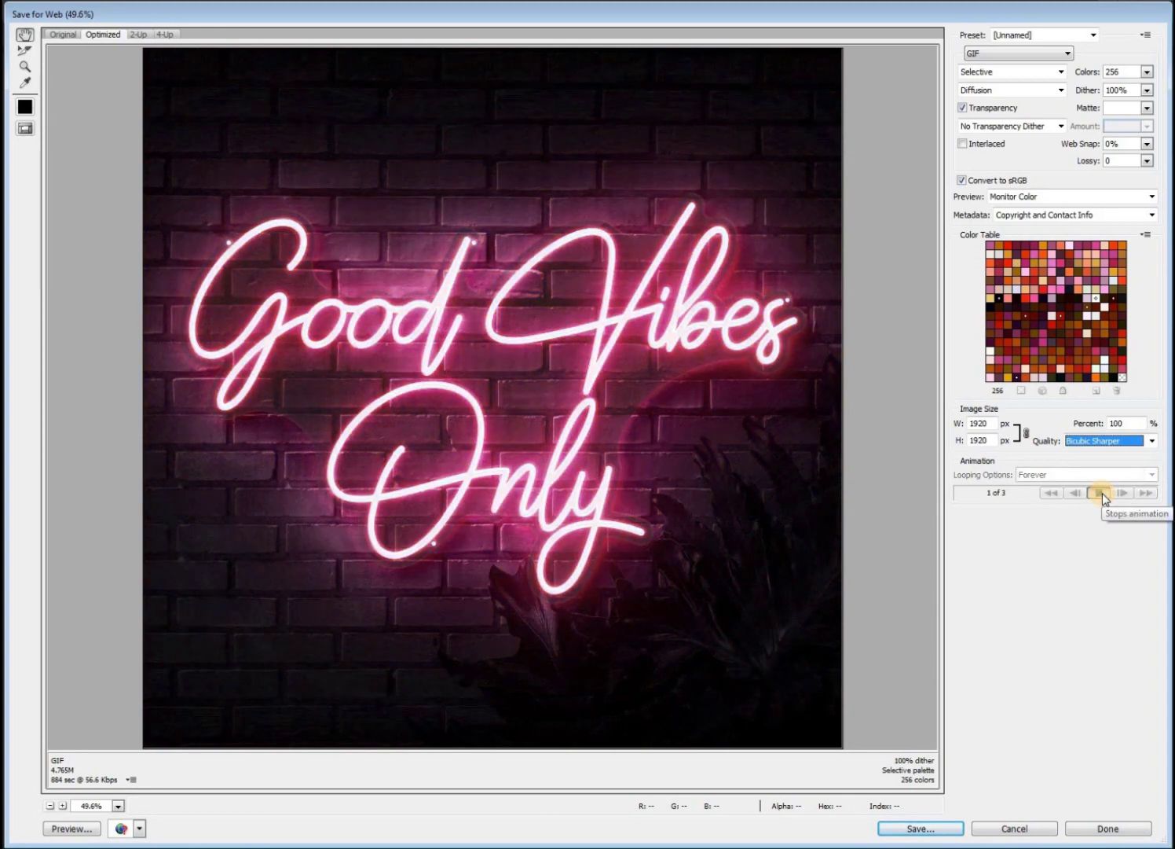
left_click(1101, 443)
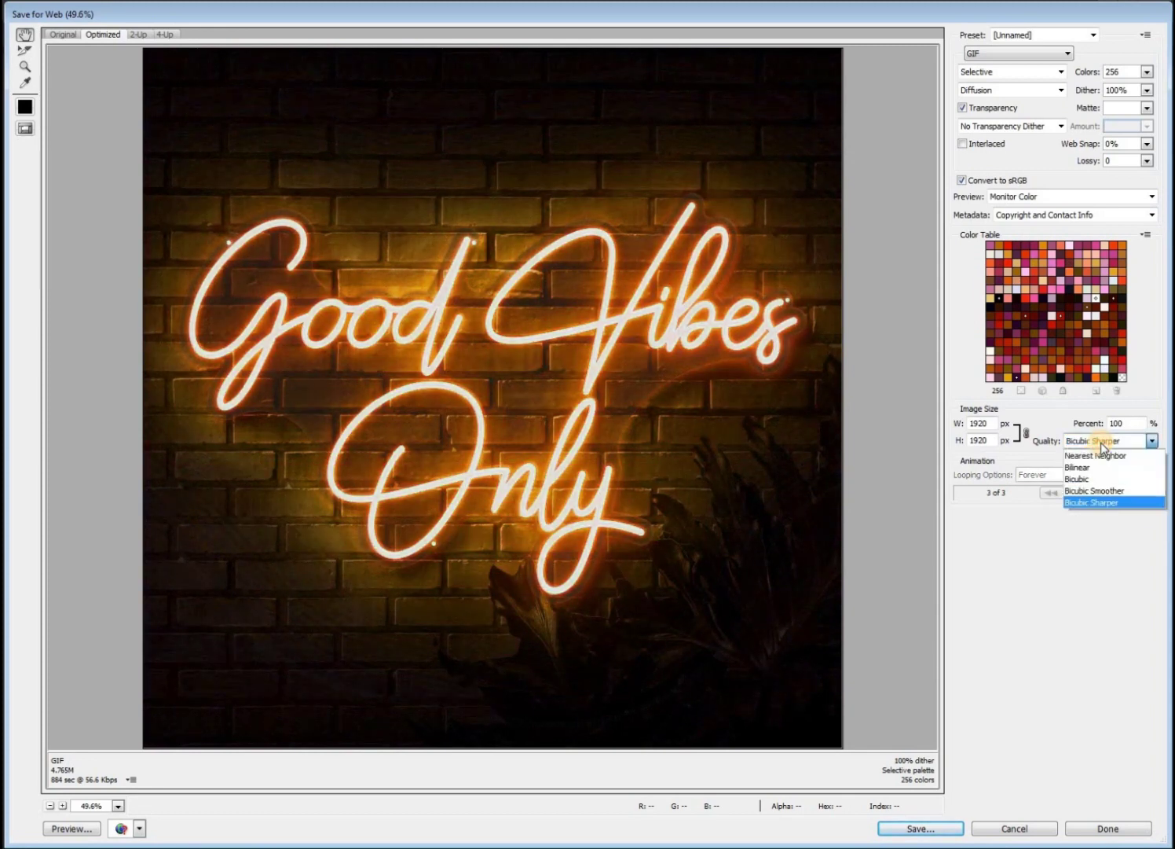
left_click(1103, 455)
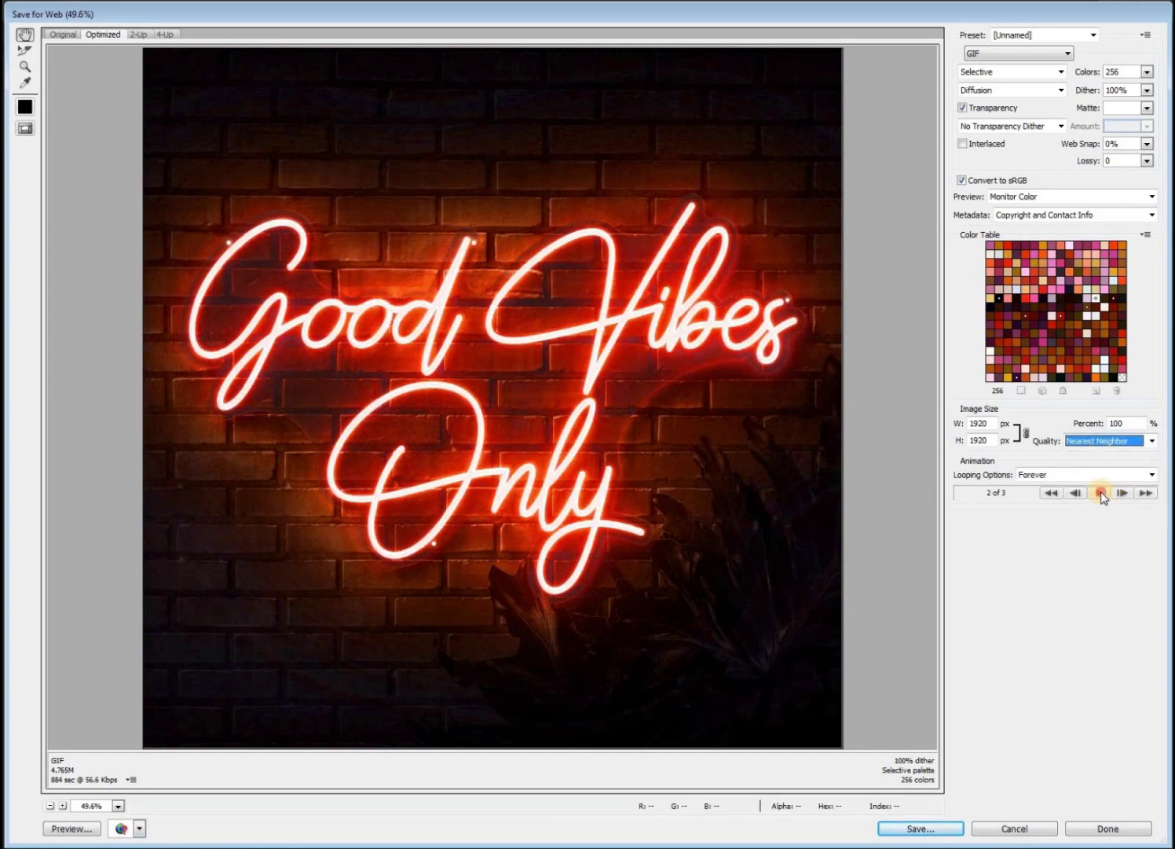
left_click(1101, 494)
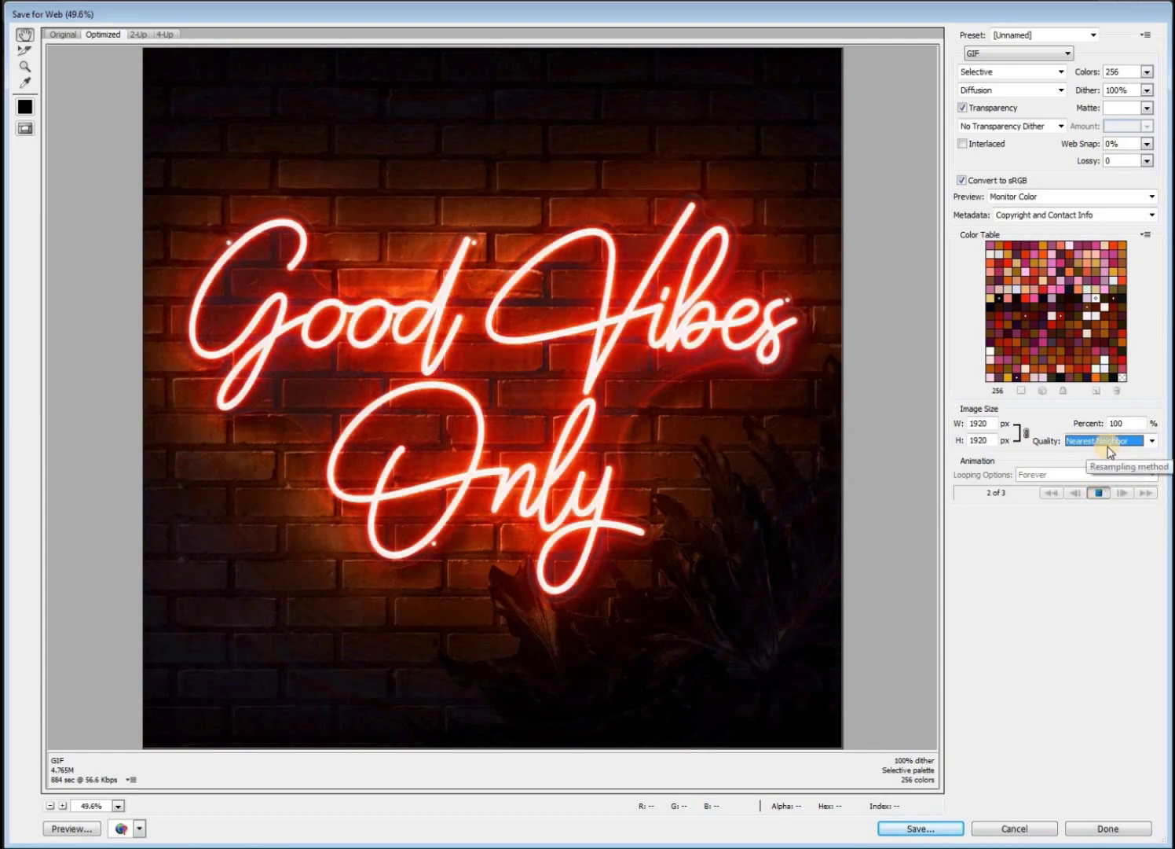
left_click(1108, 442)
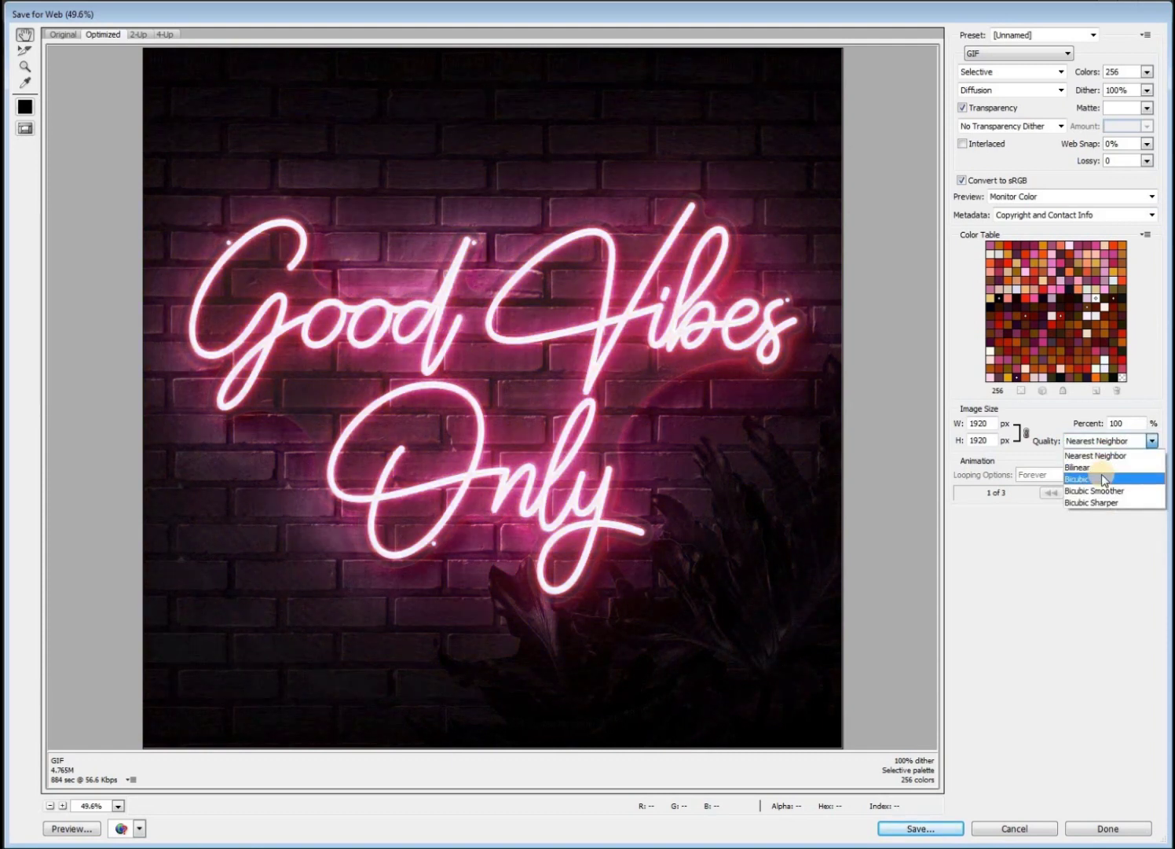
left_click(1102, 467)
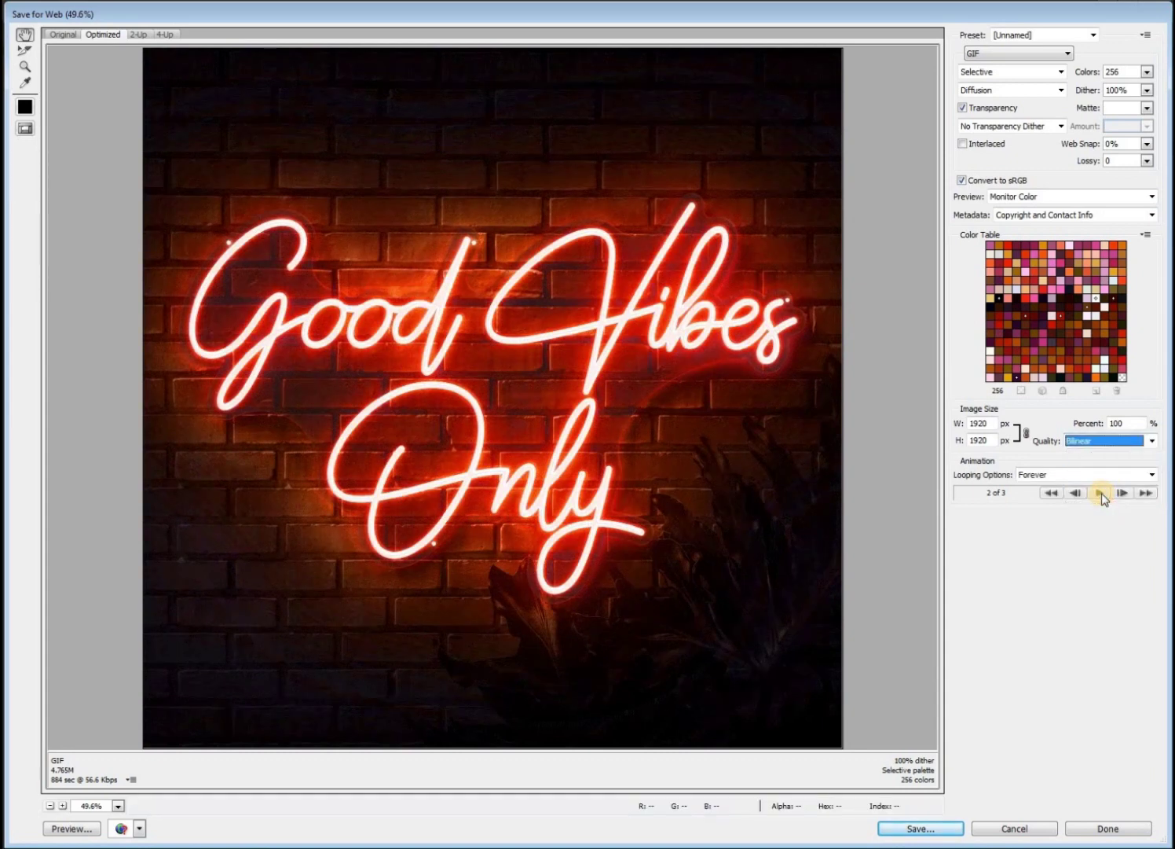
left_click(1101, 493)
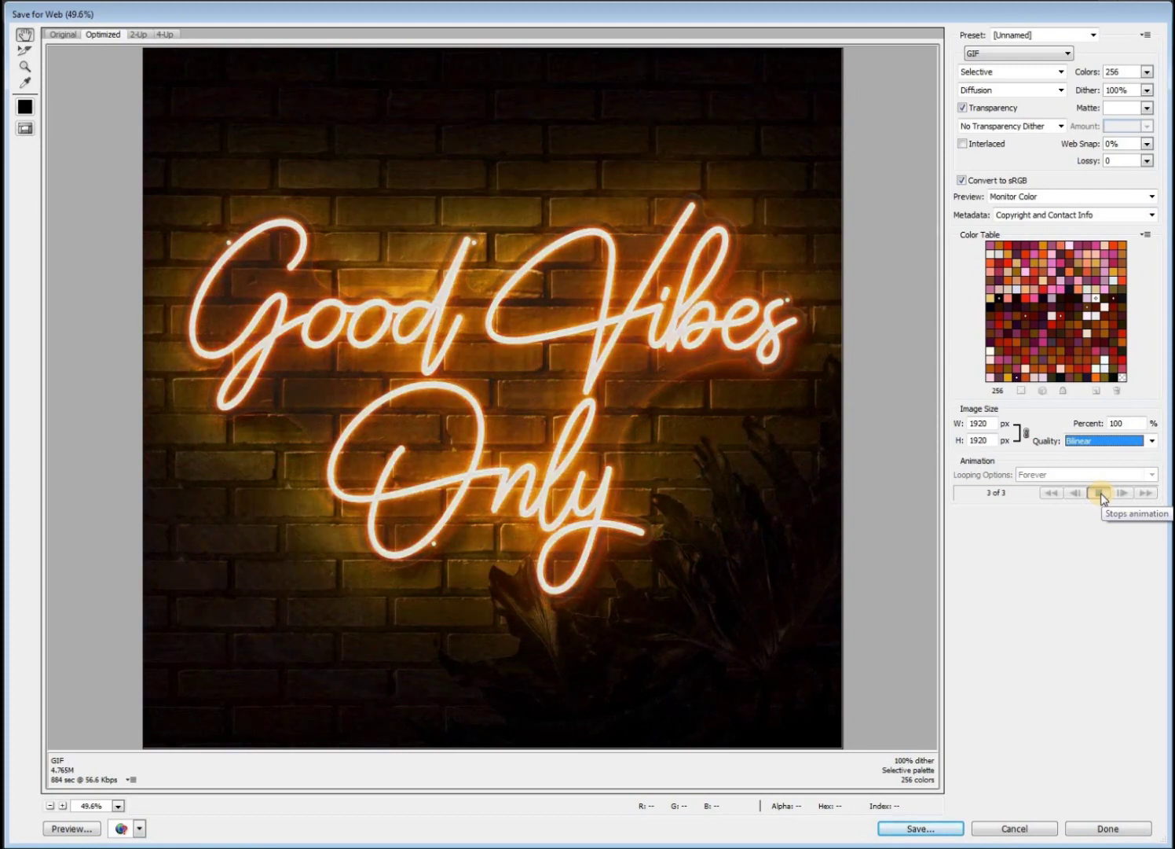
left_click(1100, 494)
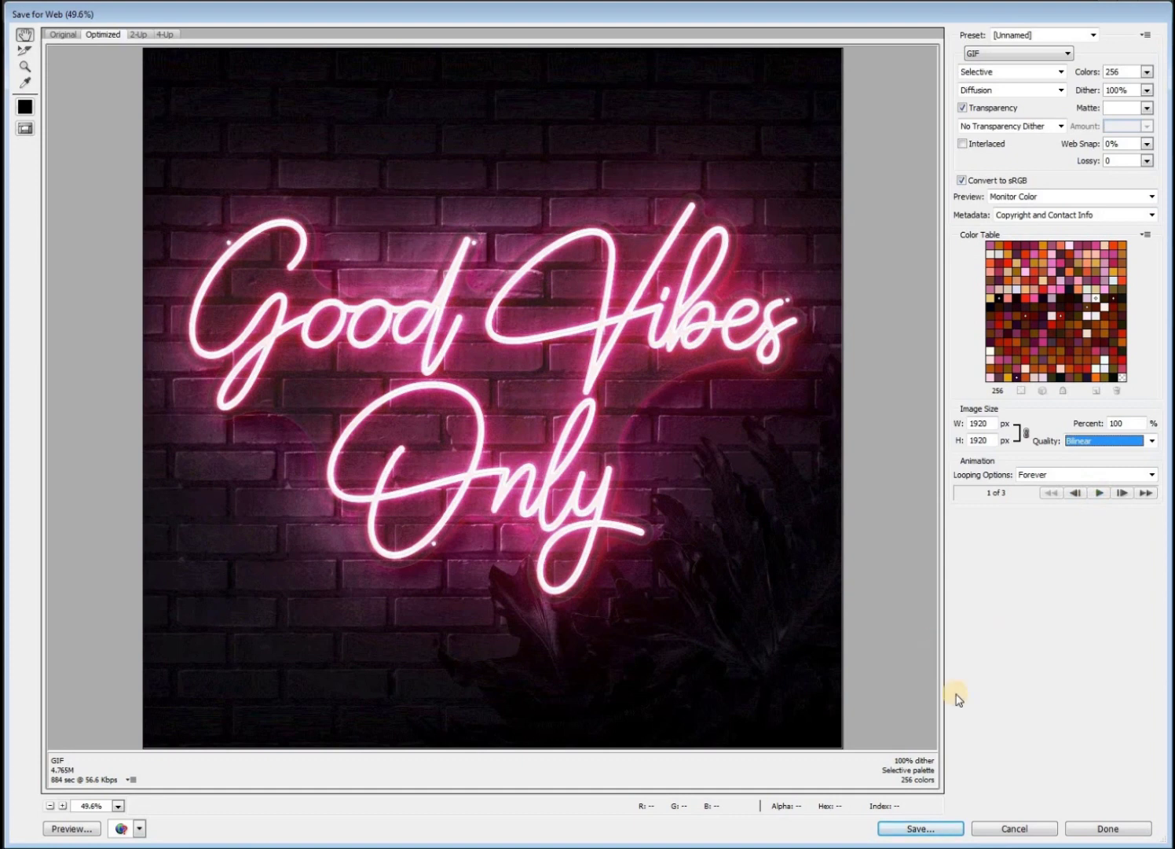
- Save the GIF as Good-Vibes-Only-Neon-Sign.gif in the Documents library
left_click(919, 828)
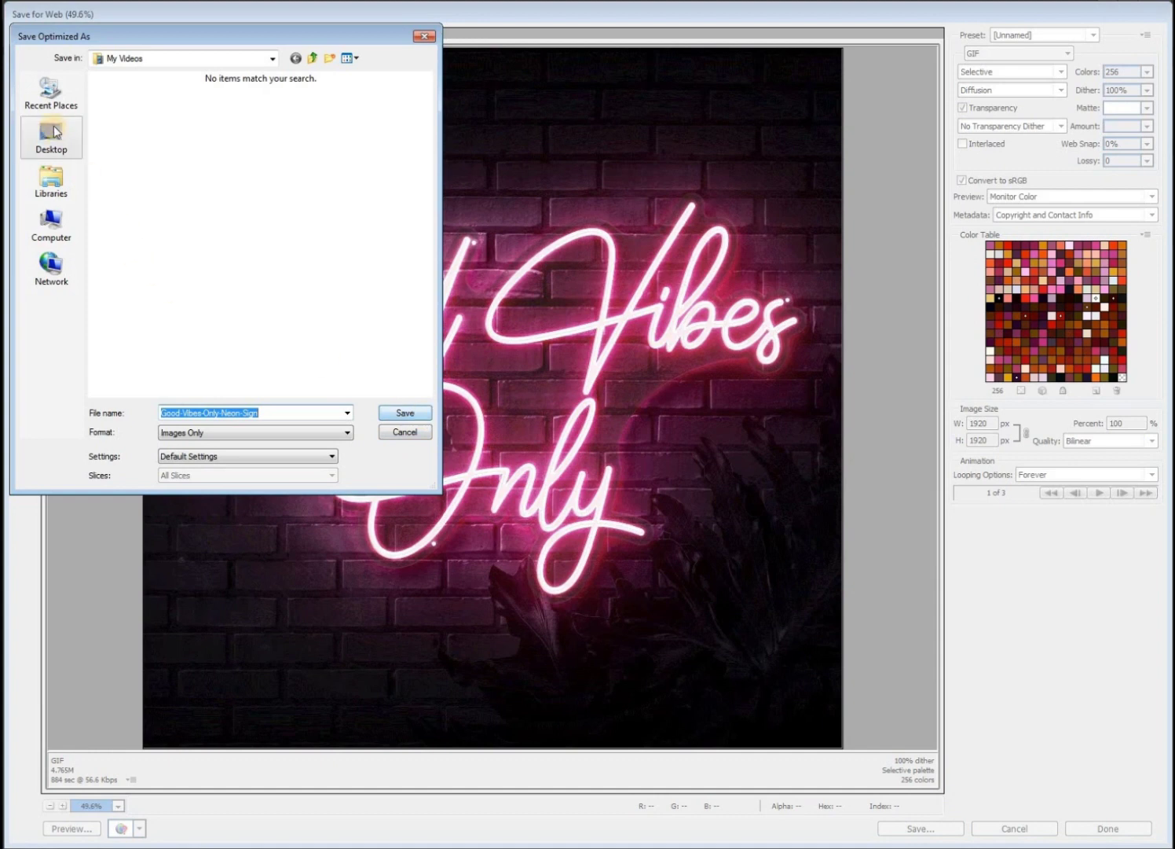
left_click(51, 135)
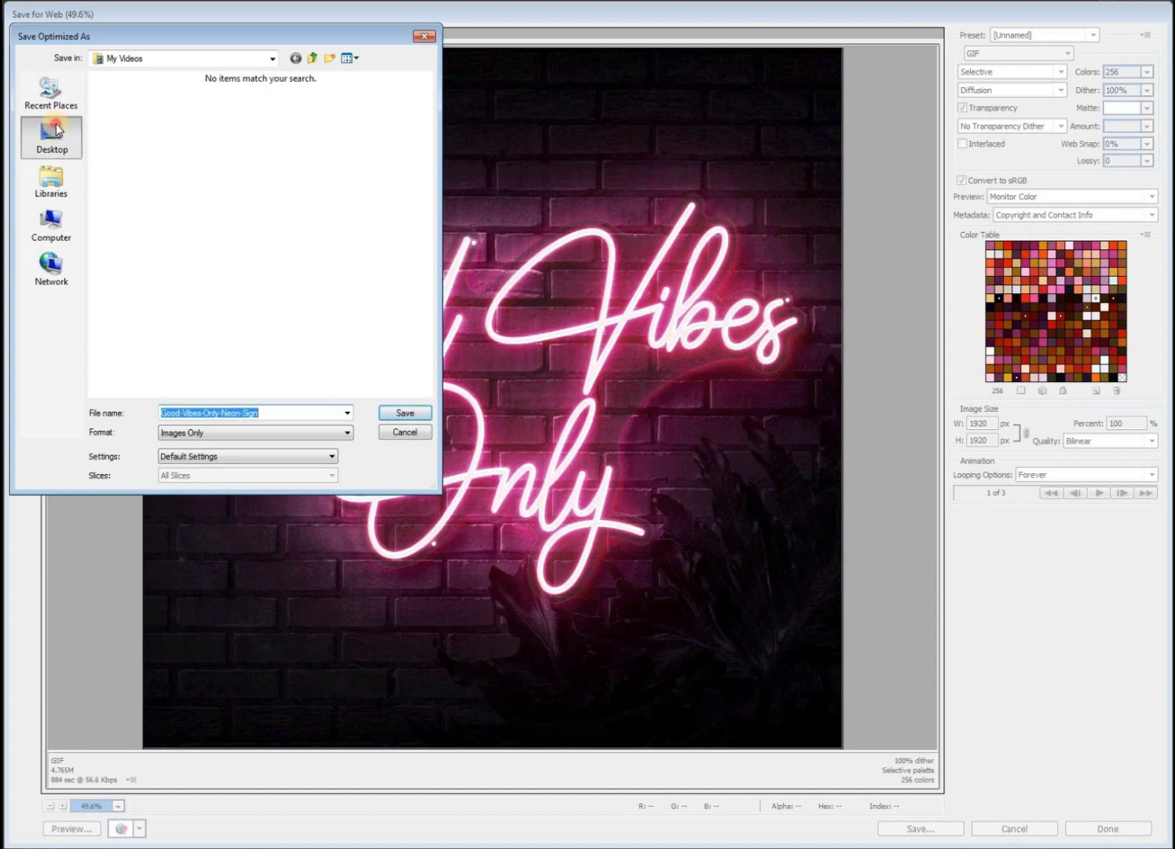
left_click(55, 176)
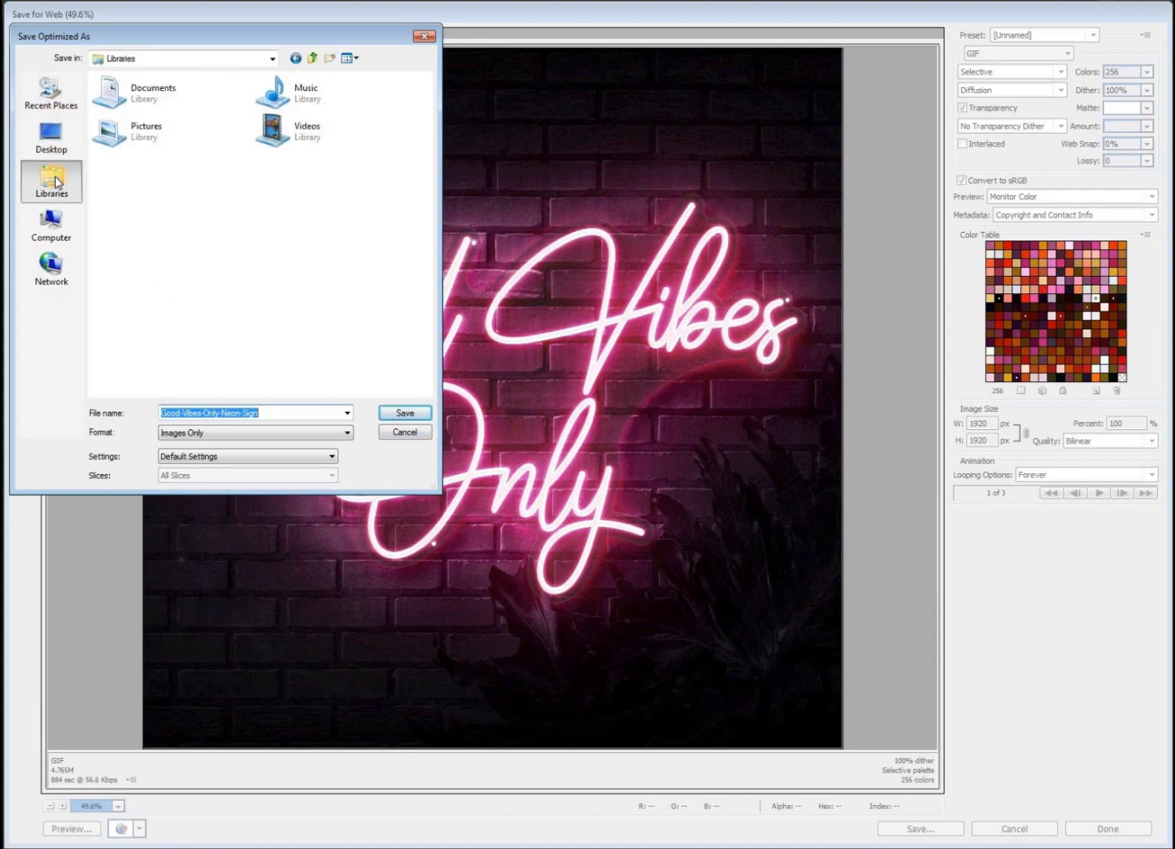
double_click(122, 108)
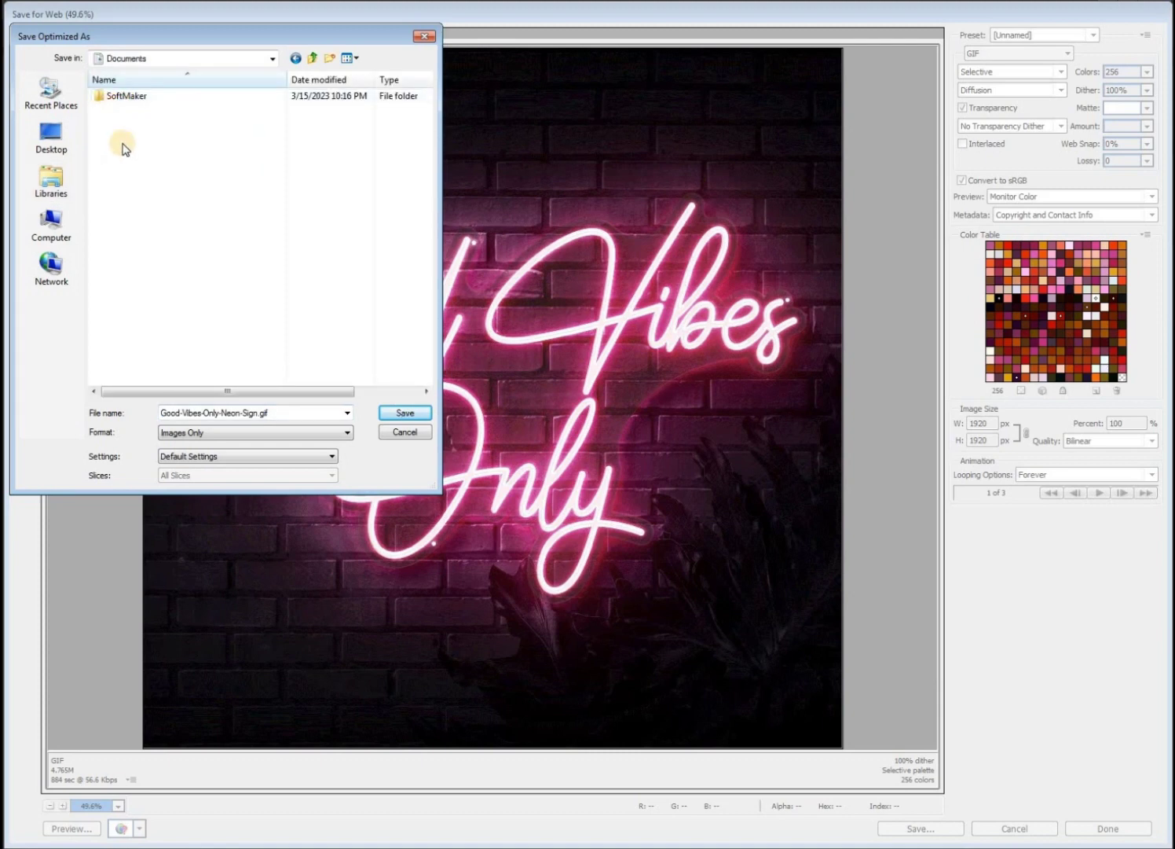
left_click(402, 417)
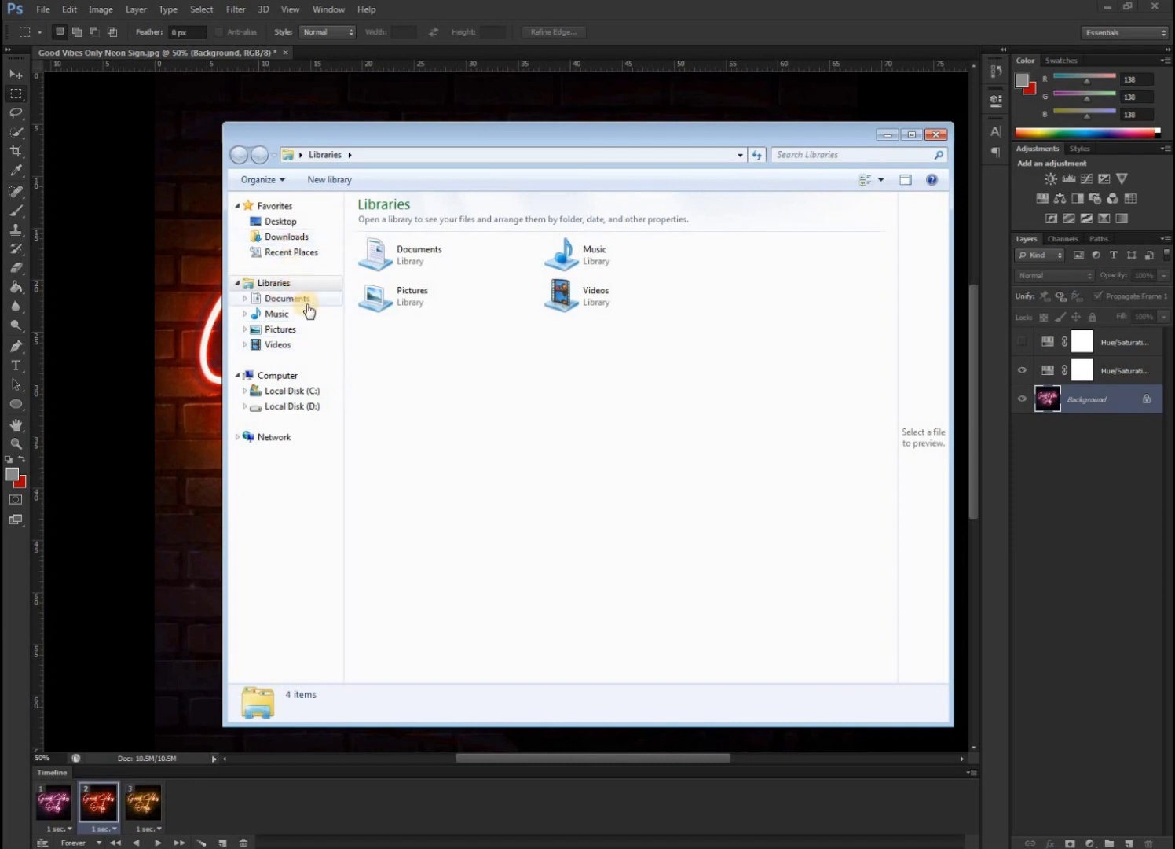
- Open the saved Good-Vibes-Only-Neon-Sign.gif from the Documents library
left_click(307, 304)
left_click(411, 280)
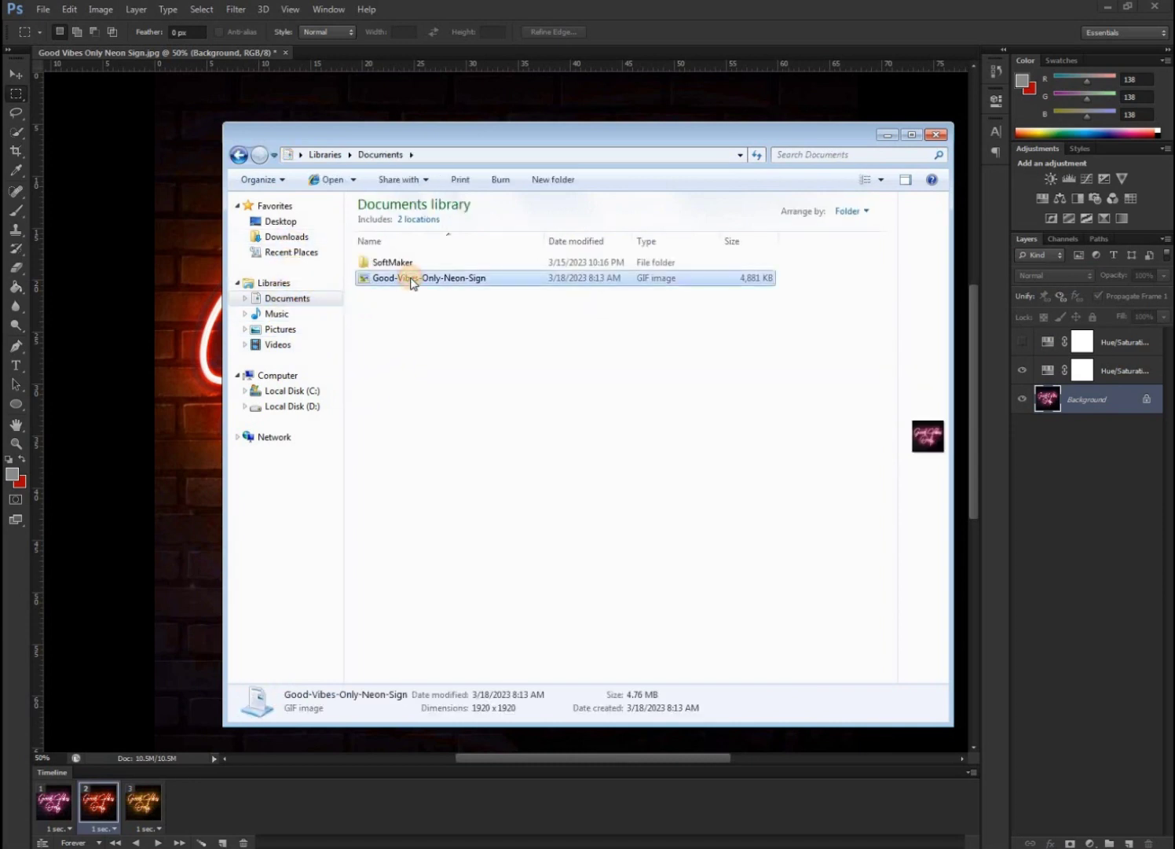
double_click(411, 279)
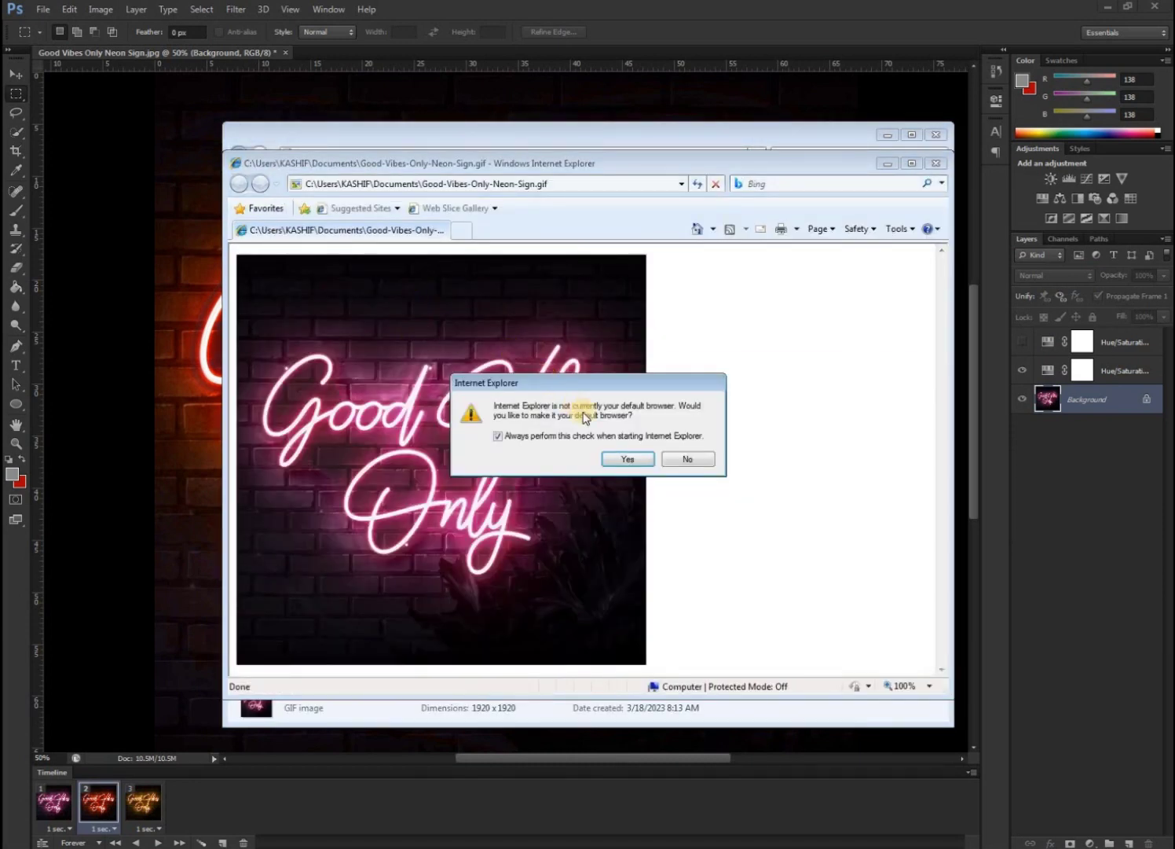
- Dismiss the default-browser prompt and close the Documents library window
left_click(627, 458)
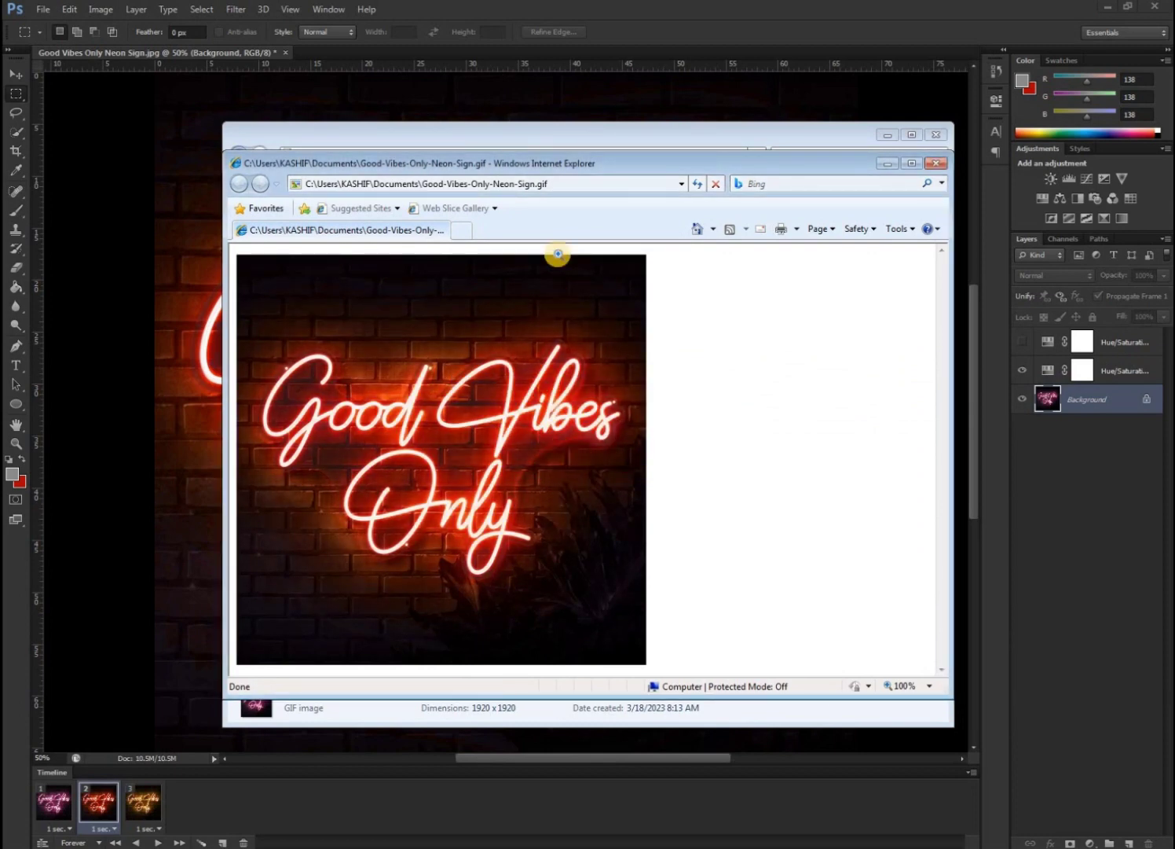
key("alt+F4")
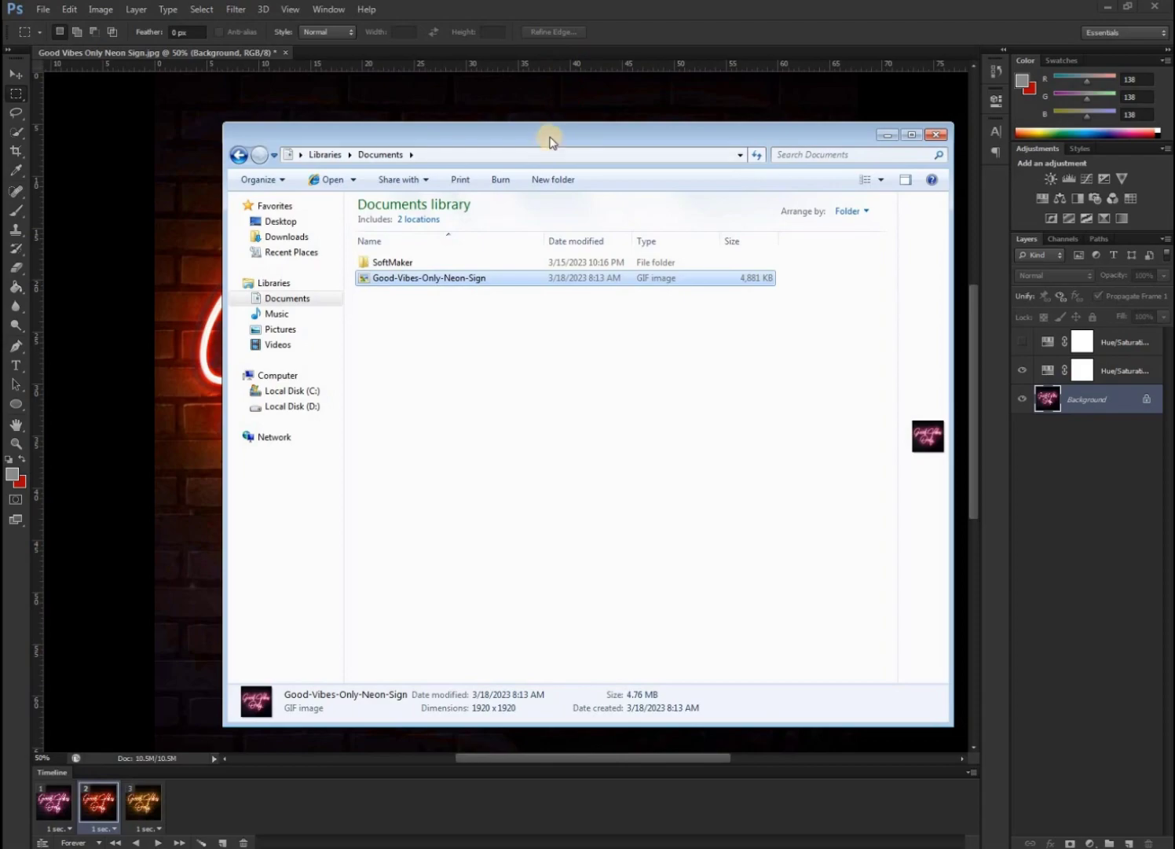
left_click_drag(550, 142, 546, 8)
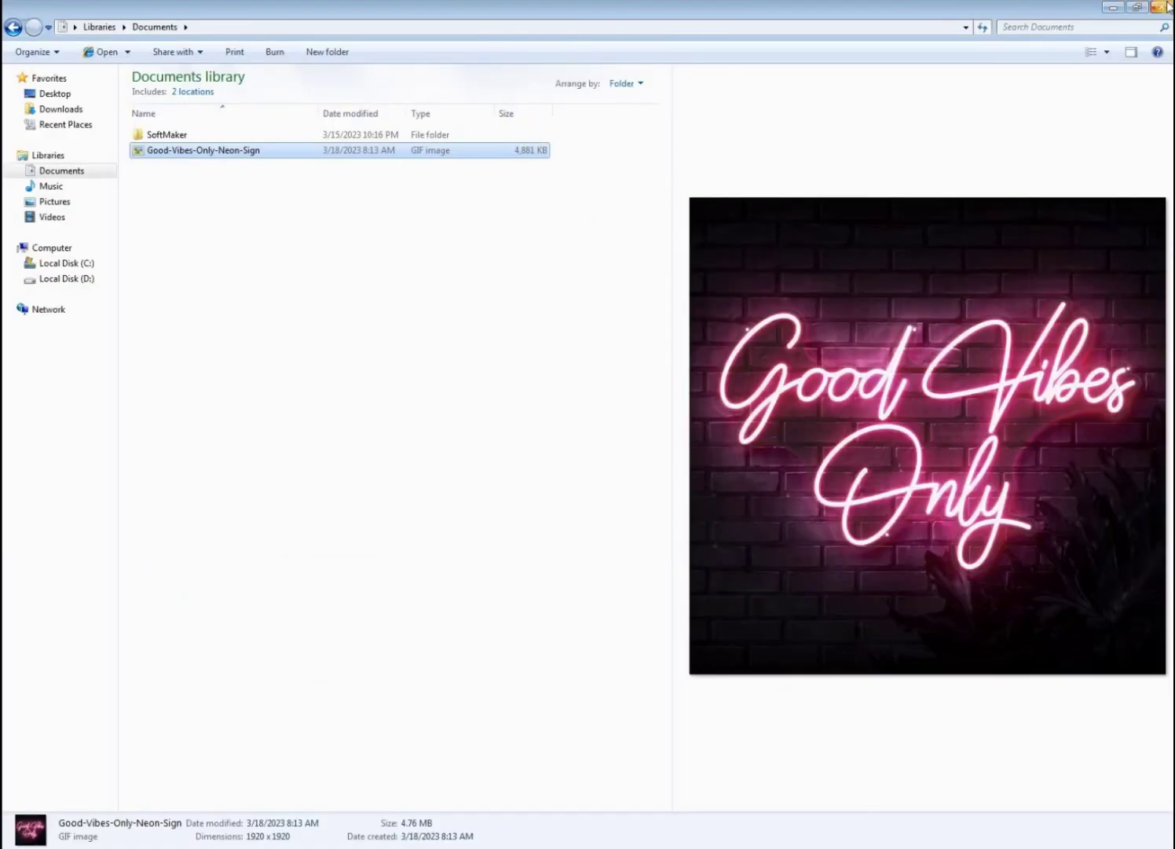
left_click(1166, 6)
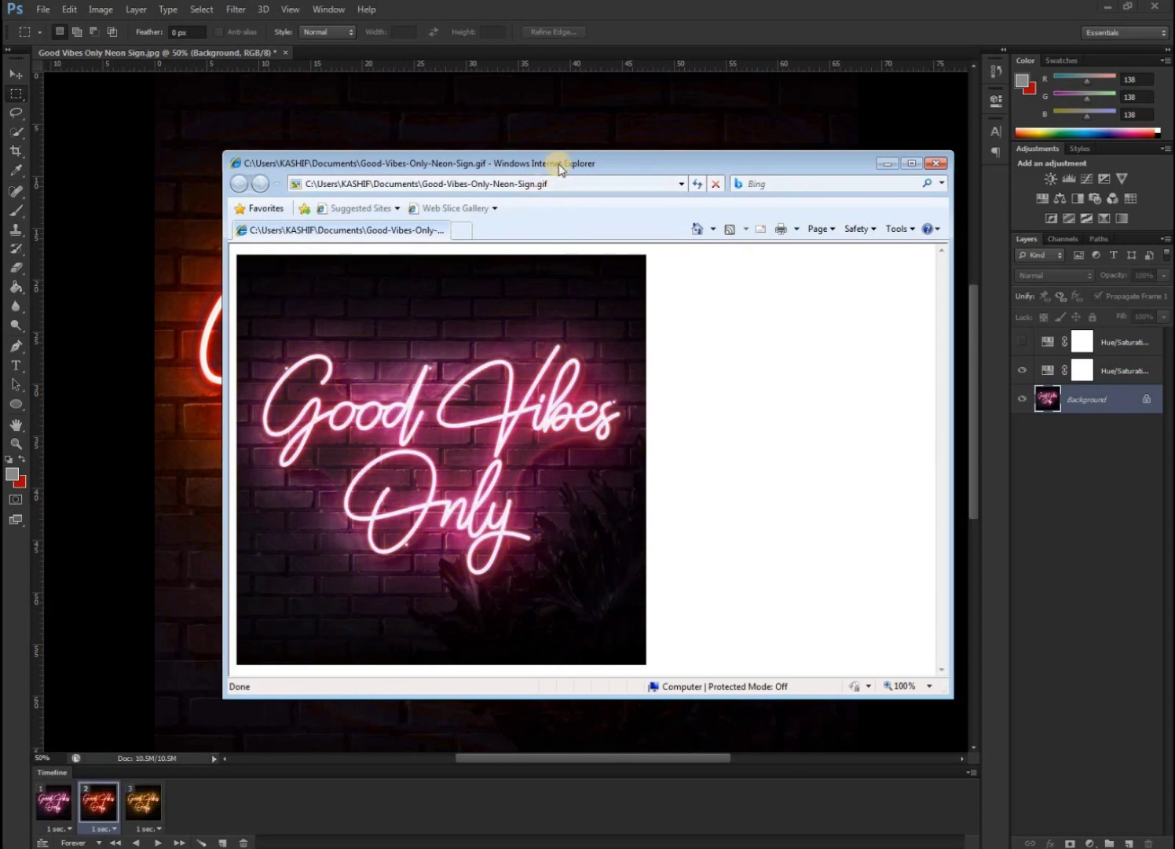
- Maximize Internet Explorer to watch the GIF loop, then minimize it
left_click_drag(559, 162, 601, 2)
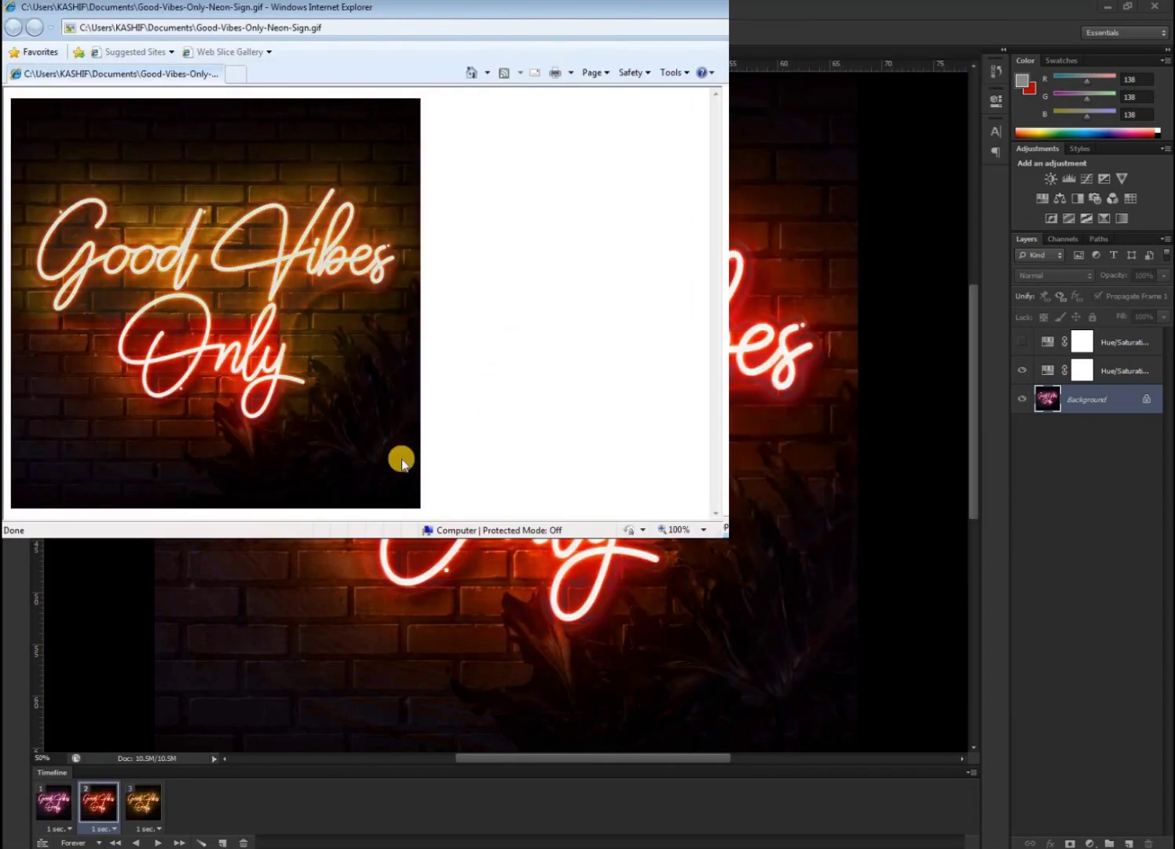
key("super+Up")
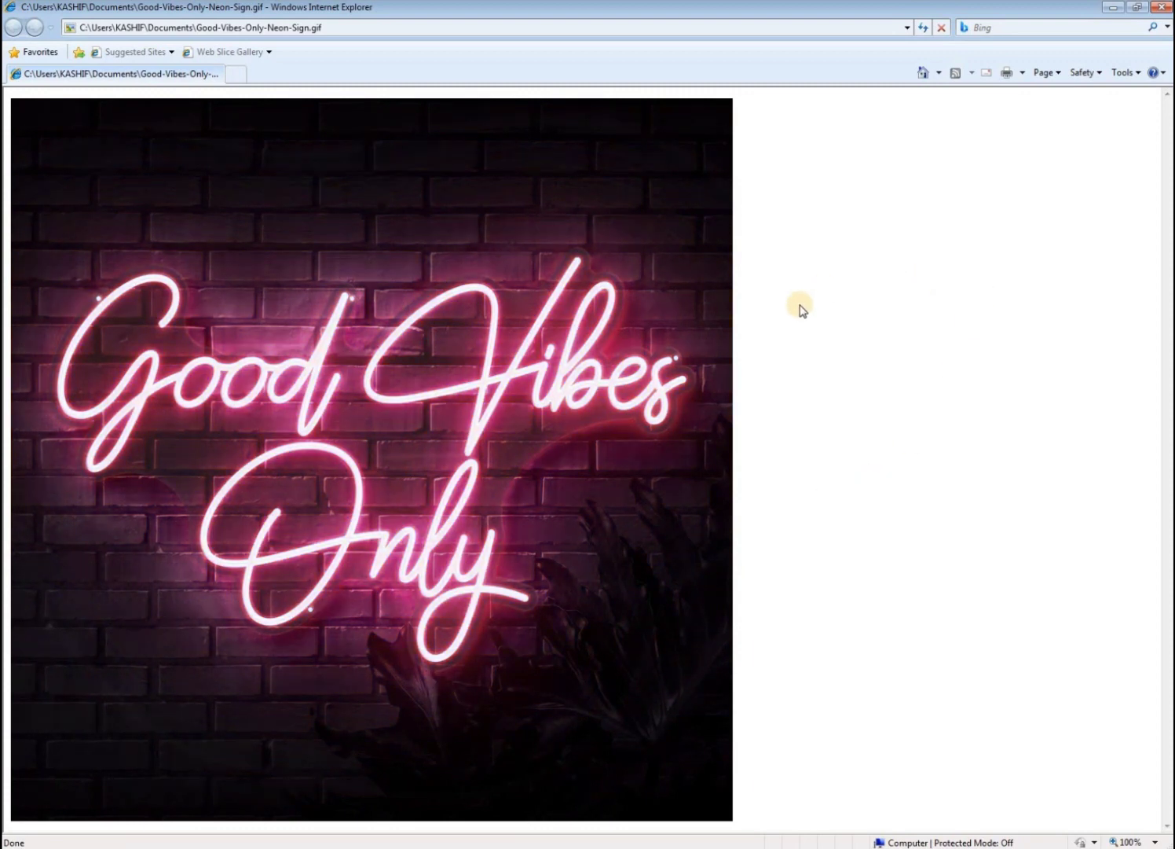
left_click(1112, 8)
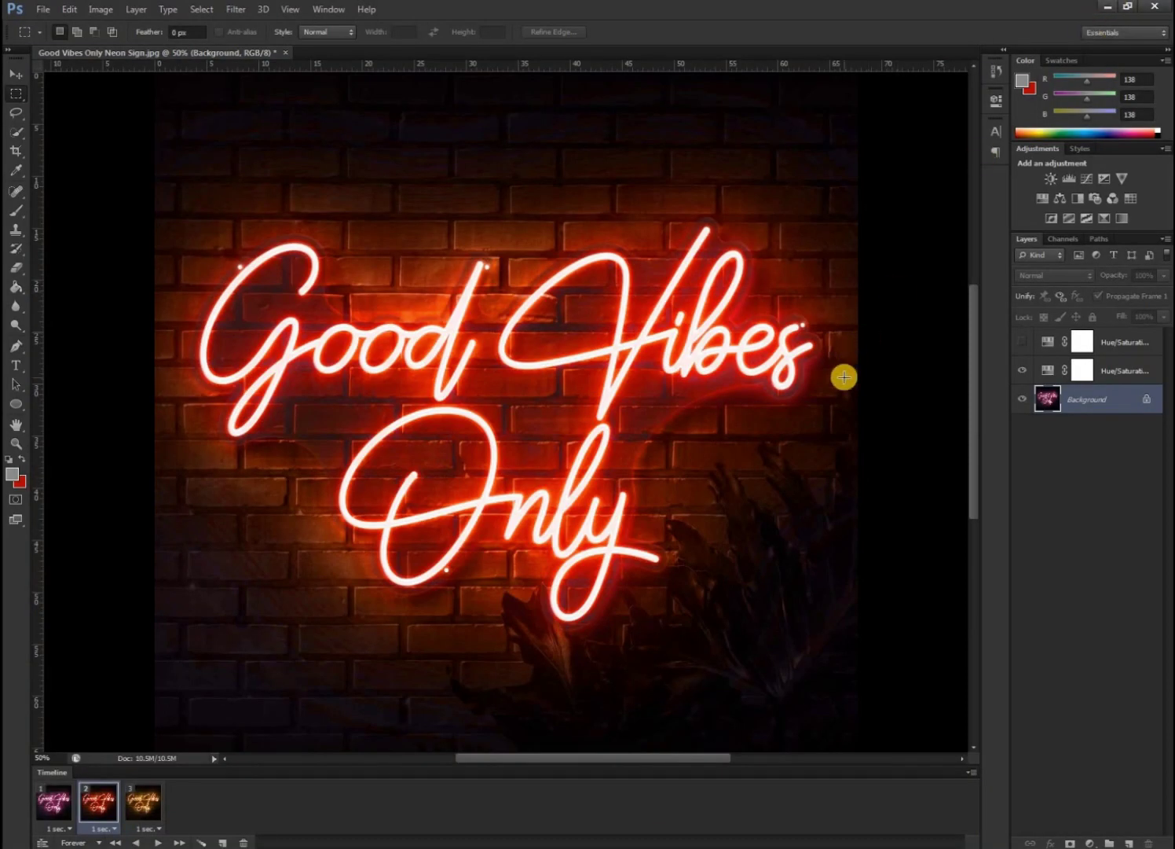